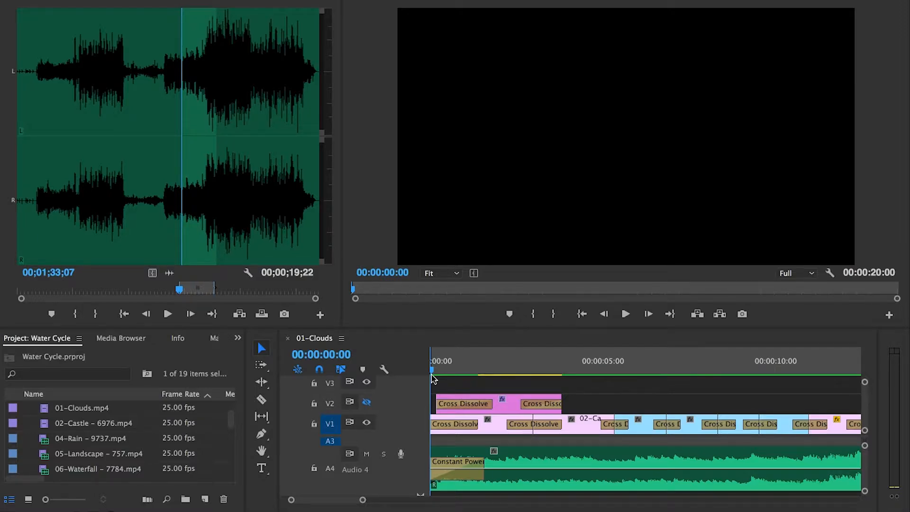
Step: Play the finished example sequence from its beginning
left_click(624, 314)
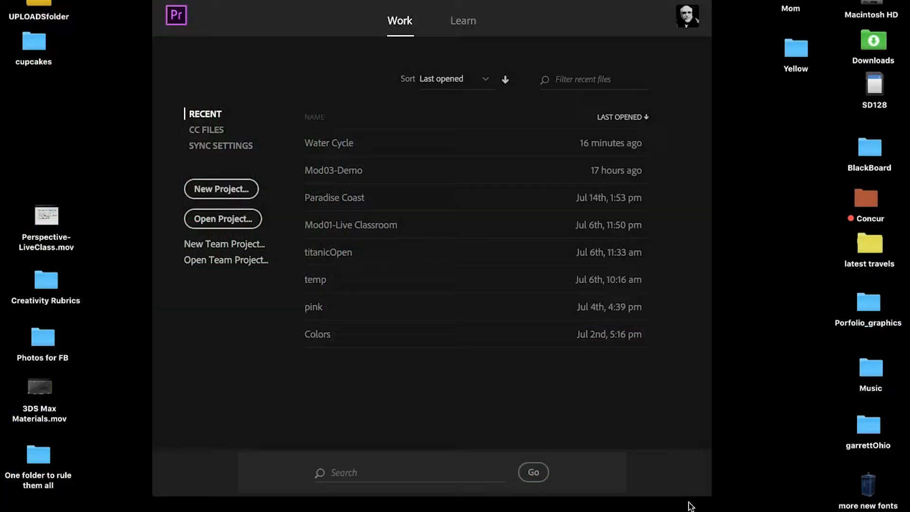
Step: Create a new project named Water Video, stored in the Mod03-Editing Video folder
left_click(239, 188)
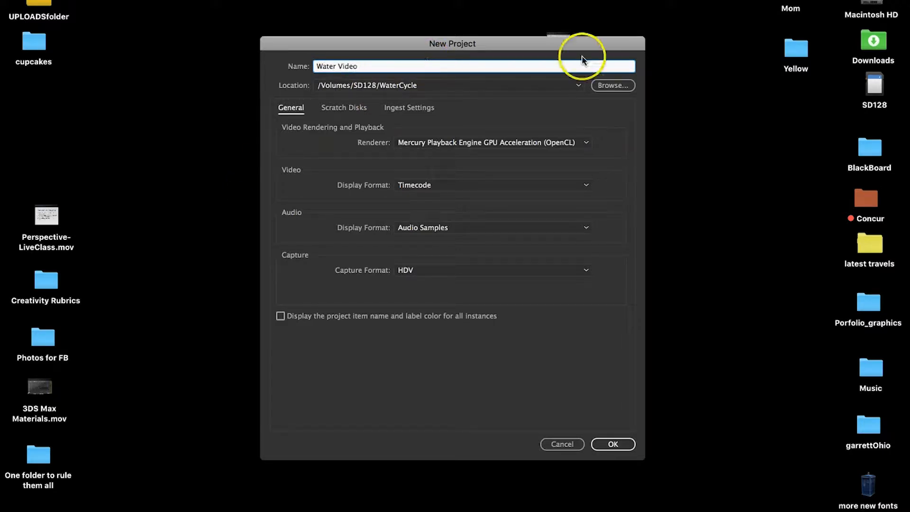
left_click(612, 85)
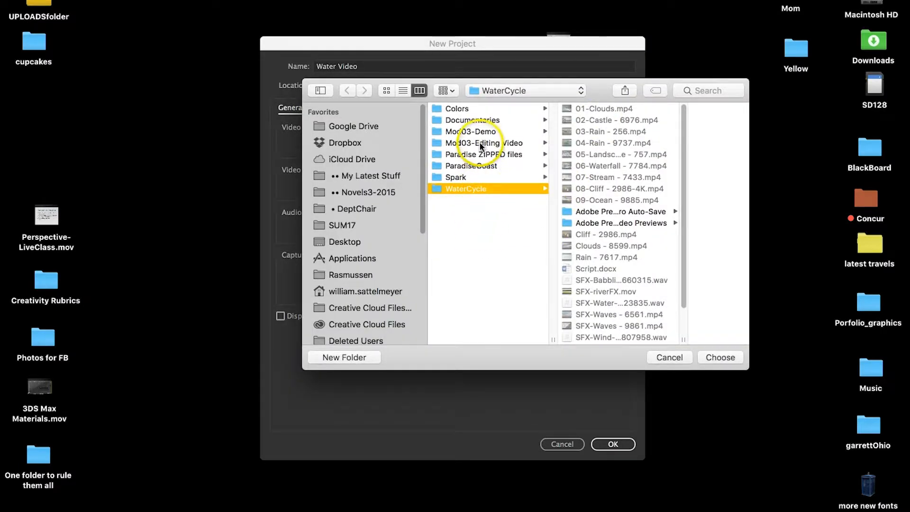
left_click(466, 142)
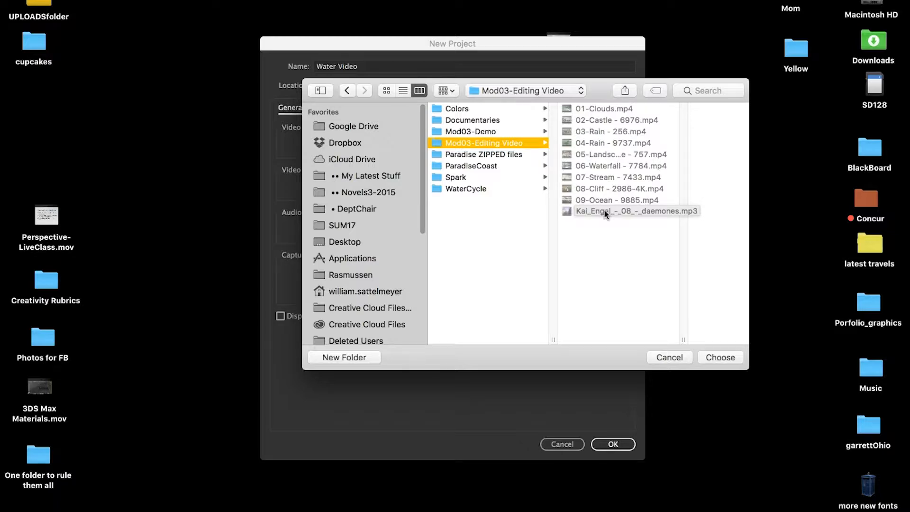
left_click(715, 357)
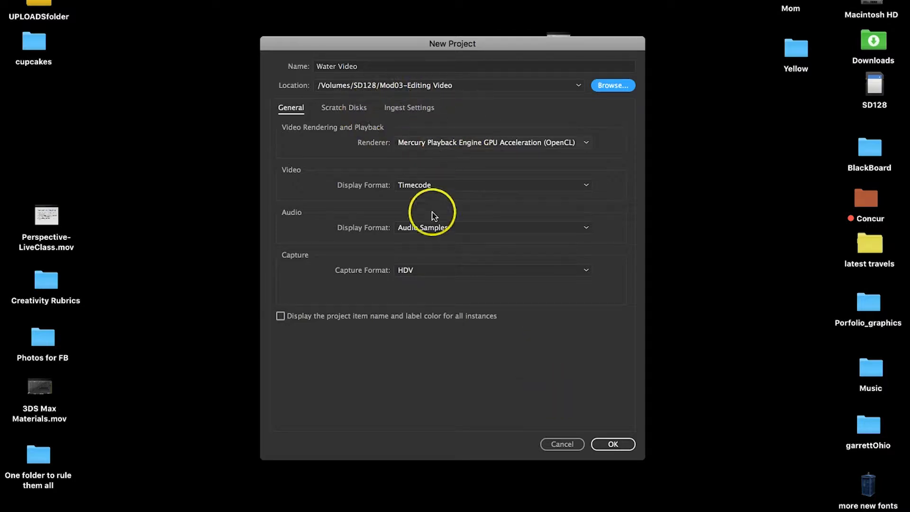
left_click(606, 446)
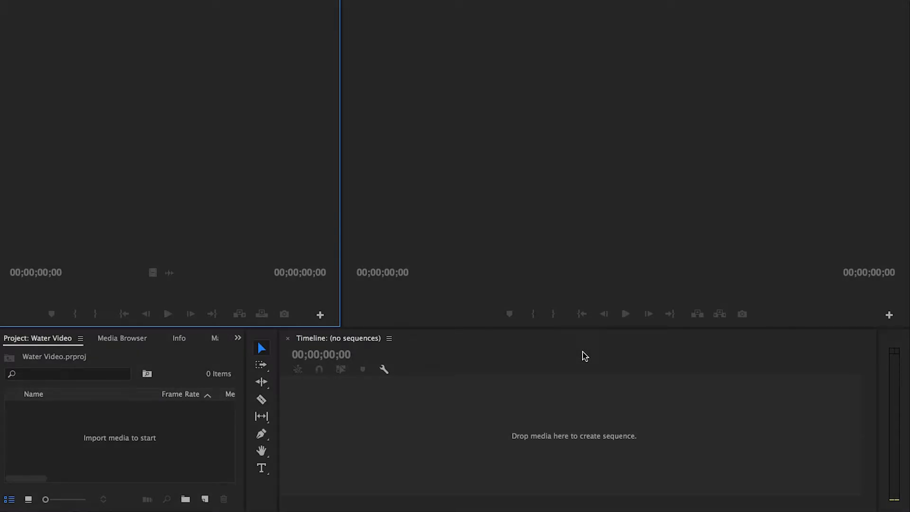
Step: Import the nine numbered MP4 clips, 01-Clouds through 09-Ocean, and the MP3 music track from the Mod03-Editing Video folder
left_click(198, 437)
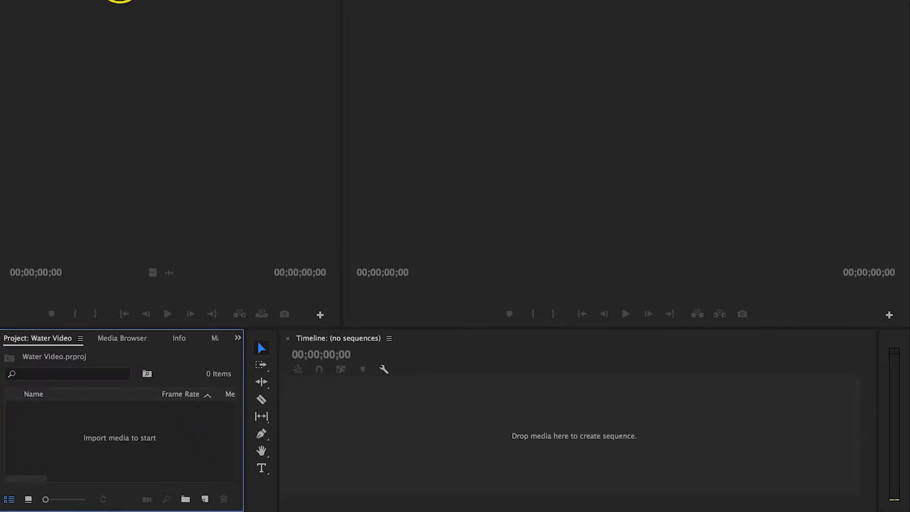
left_click(122, 1)
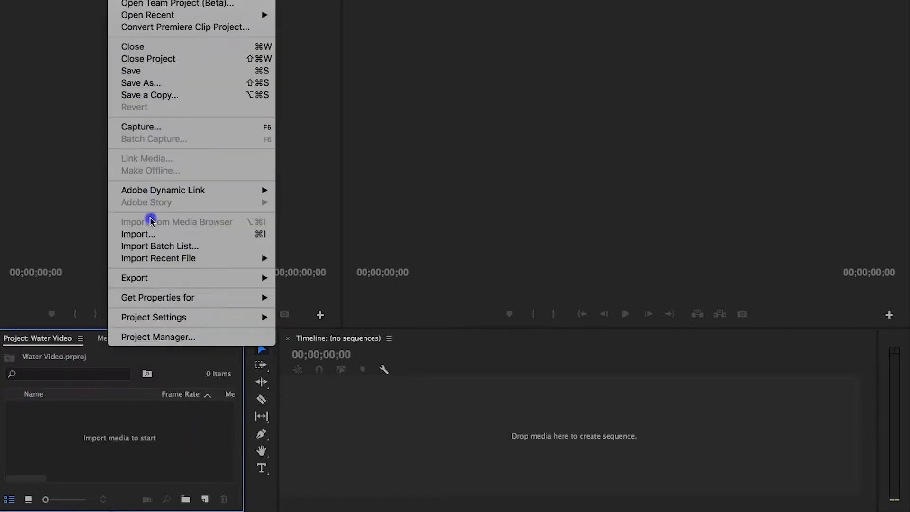
left_click(153, 234)
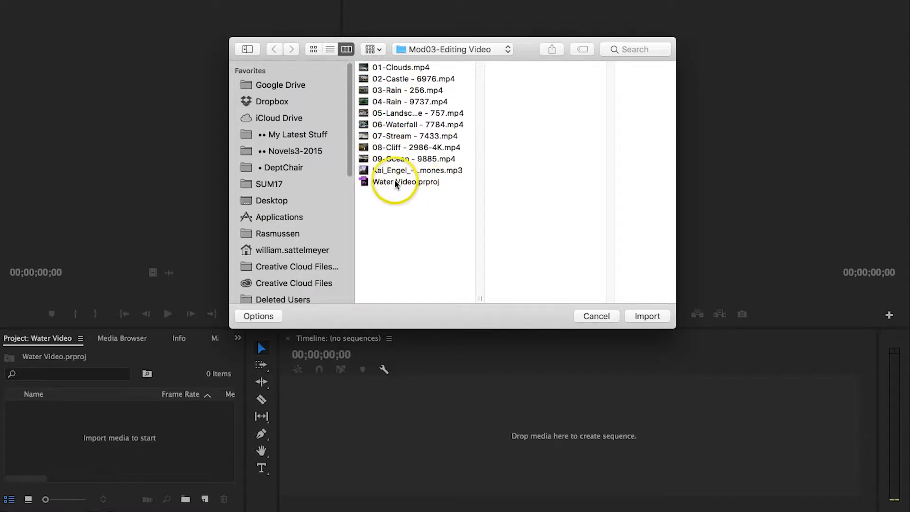
left_click(442, 170)
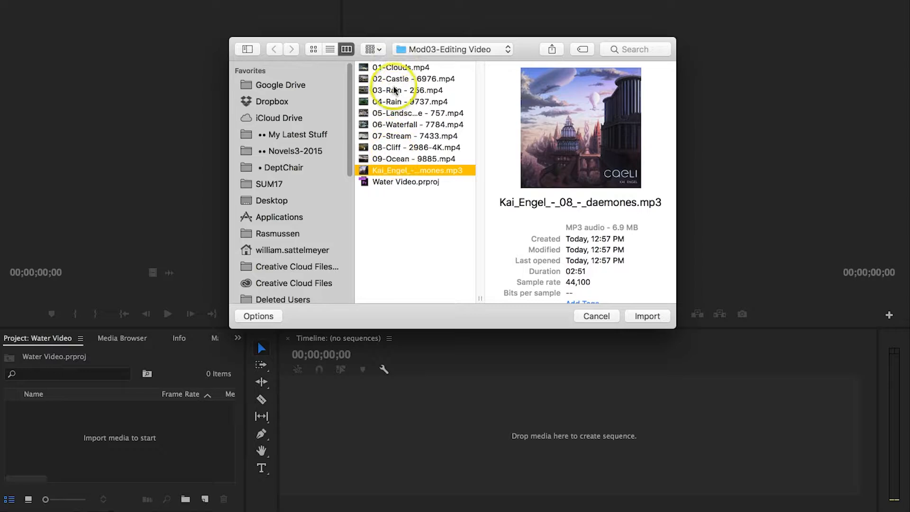
left_click(386, 67)
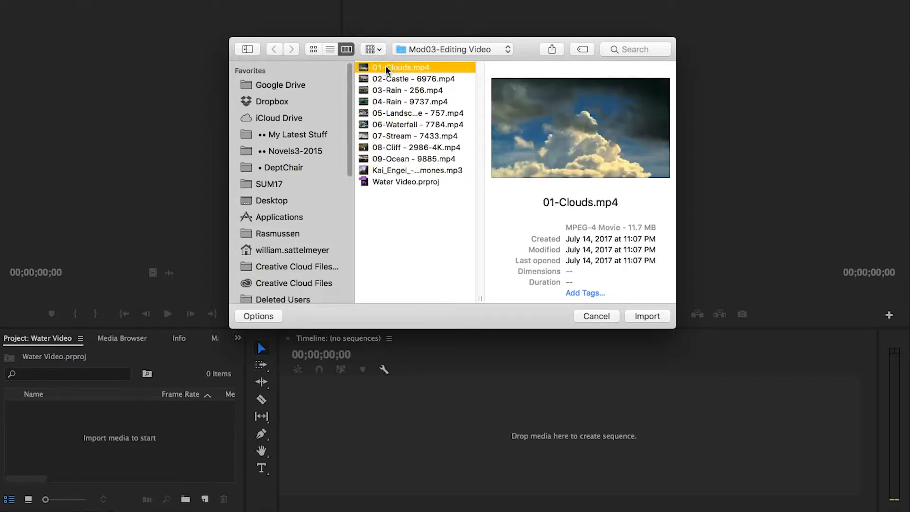
left_click(399, 173, "shift")
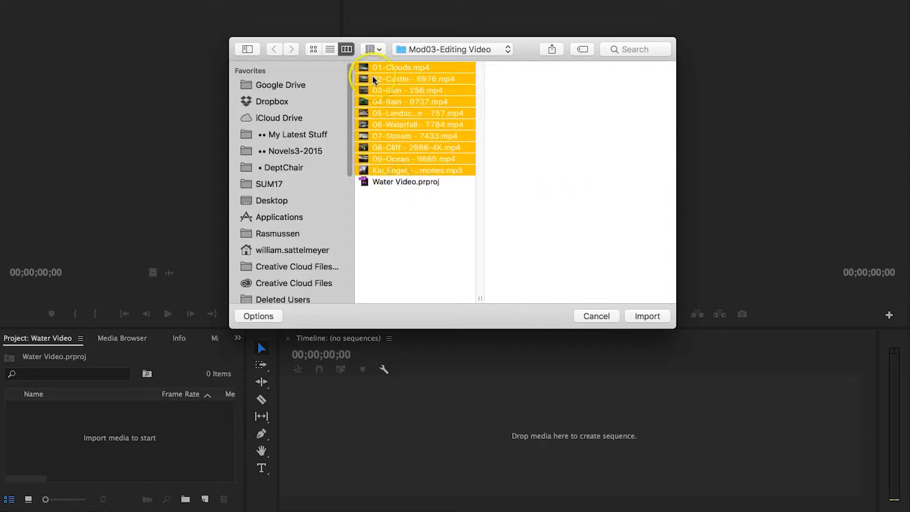
left_click(644, 315)
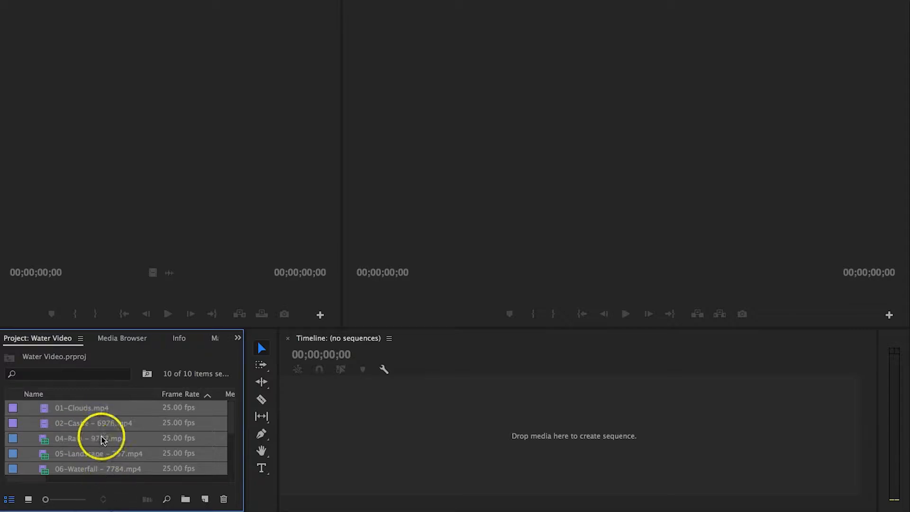
Step: Open 01-Clouds.mp4 in the Source monitor, scrub through it, and mark an In point at 00:00:06:18
left_click(104, 408)
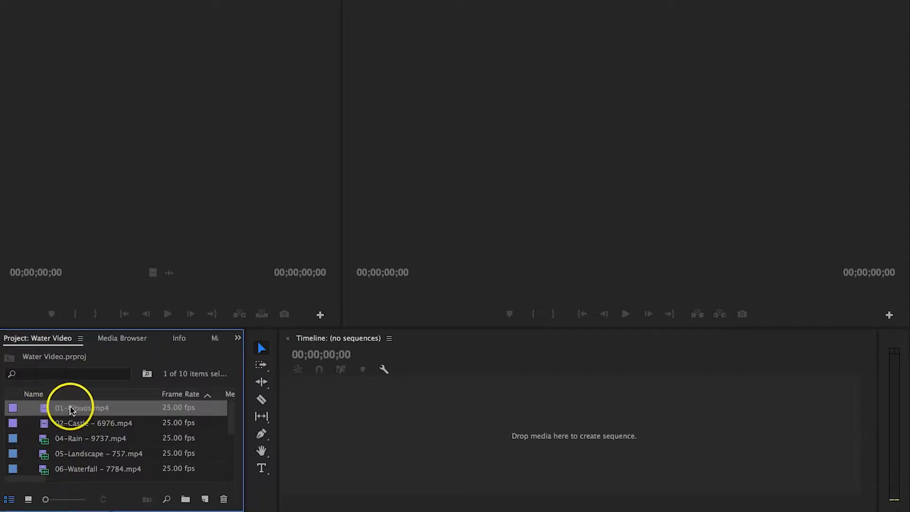
double_click(44, 410)
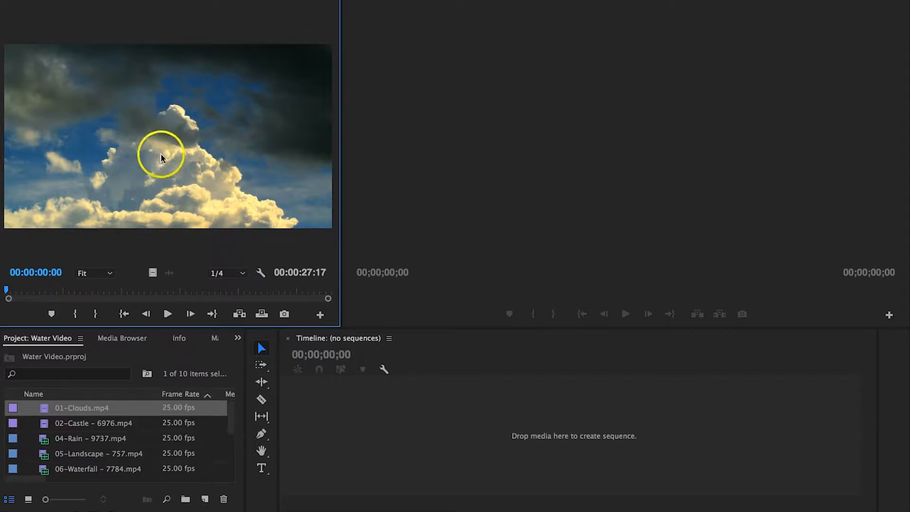
left_click_drag(8, 293, 47, 279)
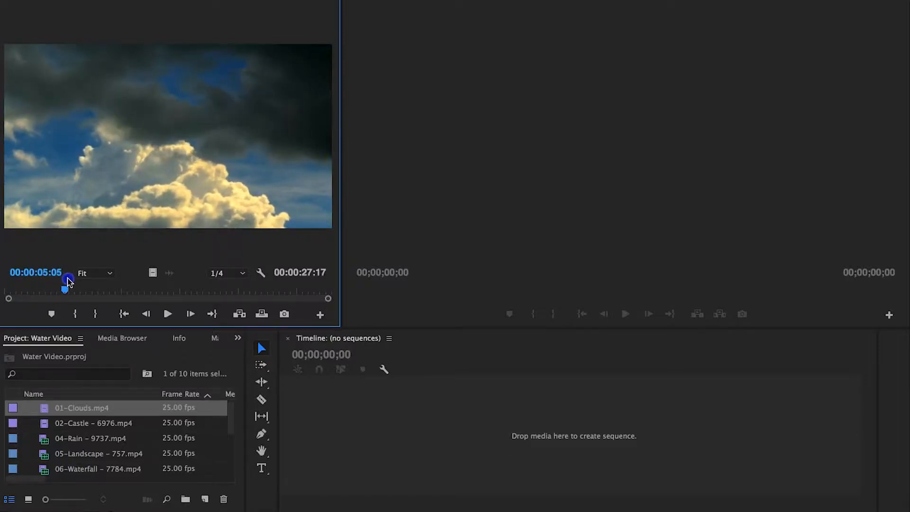
mouse_move(20, 283)
left_mouse_down()
mouse_move(67, 286)
mouse_move(4, 286)
left_mouse_up()
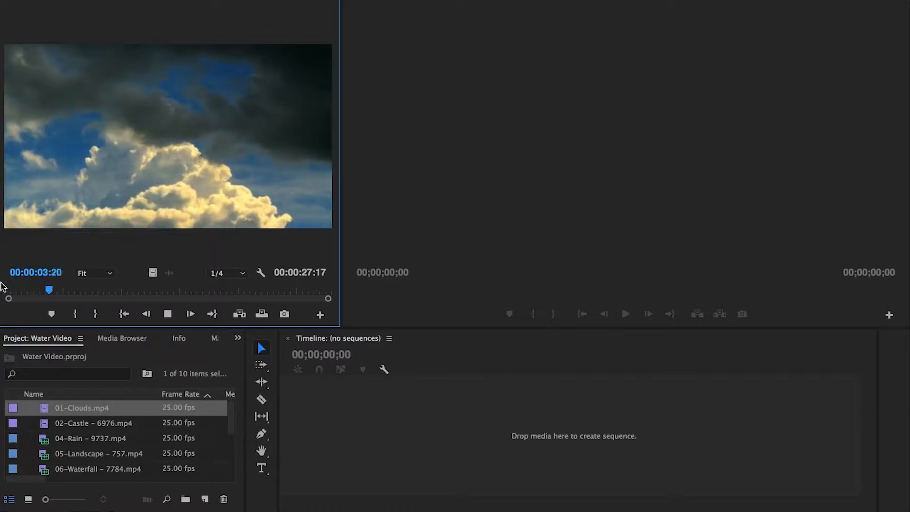
left_click(80, 291)
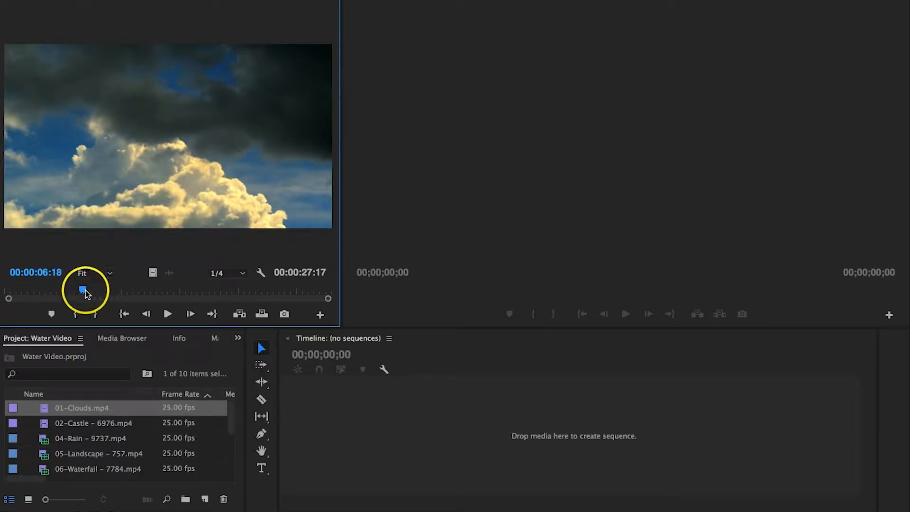
left_click(76, 314)
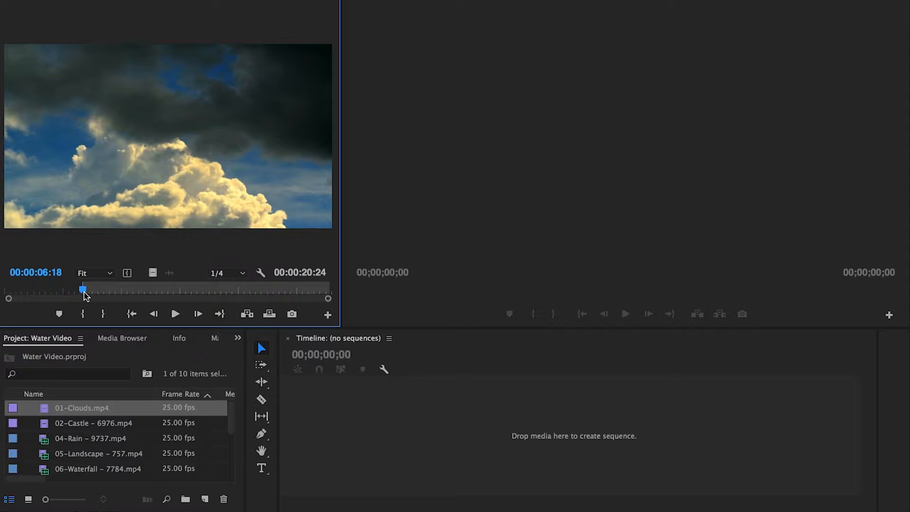
Step: Play the clouds clip and mark an Out point during playback, giving a range of 00:00:04:18
left_click(102, 314)
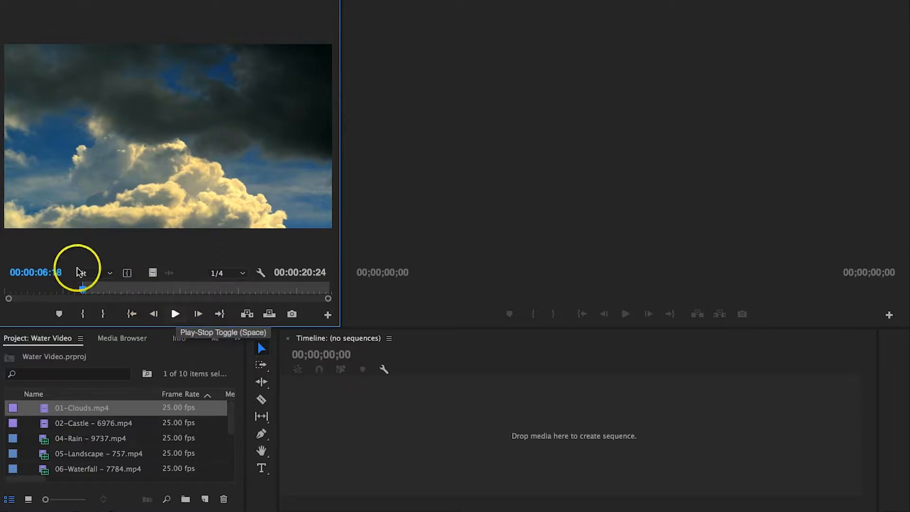
left_click(176, 314)
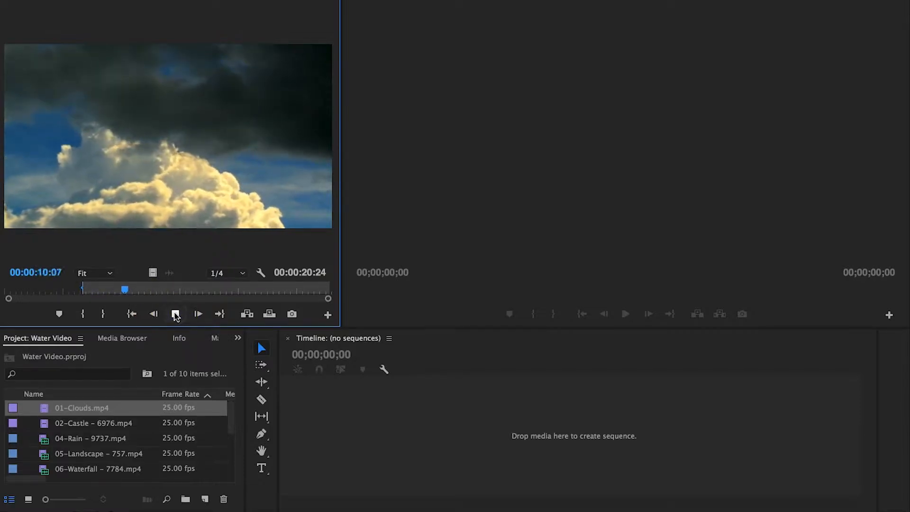
key("o")
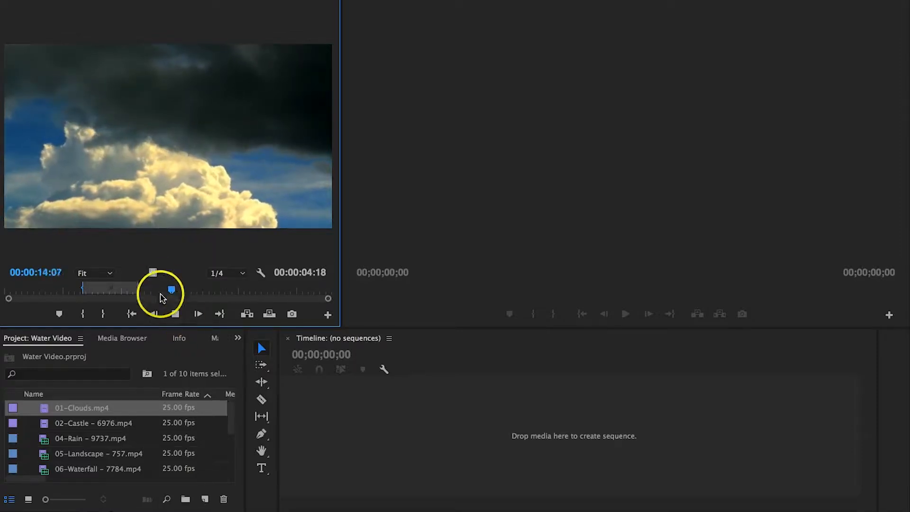
left_click(176, 314)
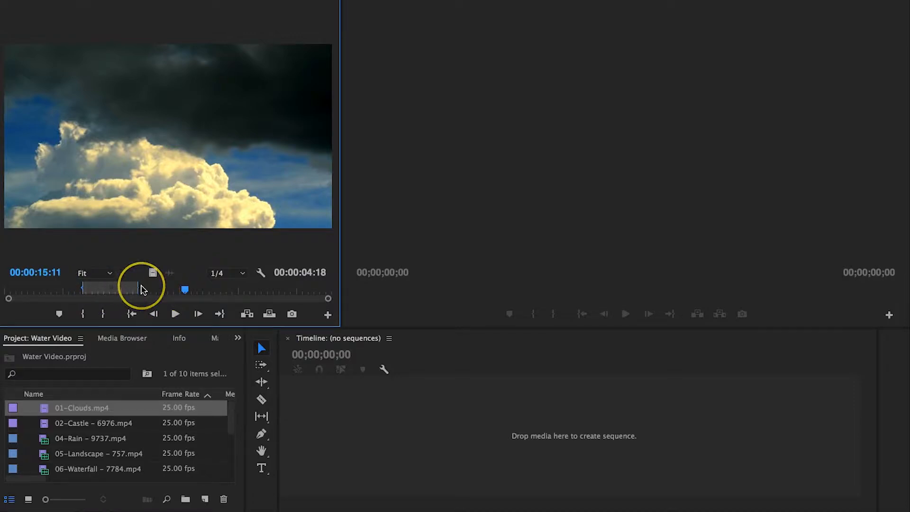
Step: Review the marked clouds range by jumping to its In and Out points and playing it from the In point
left_click(131, 314)
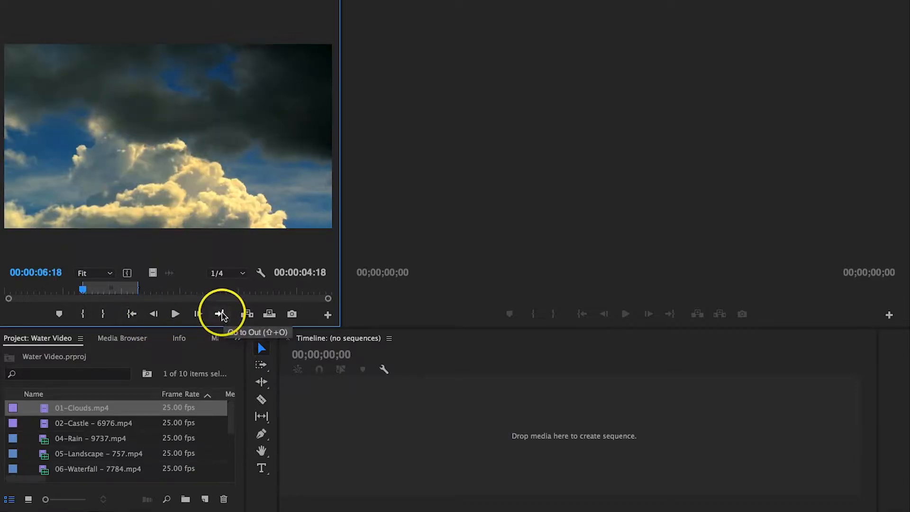
left_click(221, 315)
left_click(131, 314)
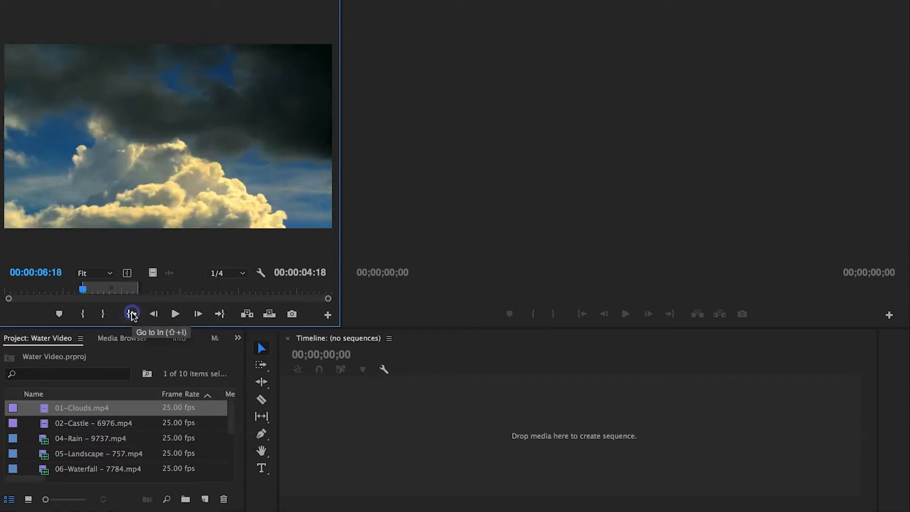
left_click(175, 314)
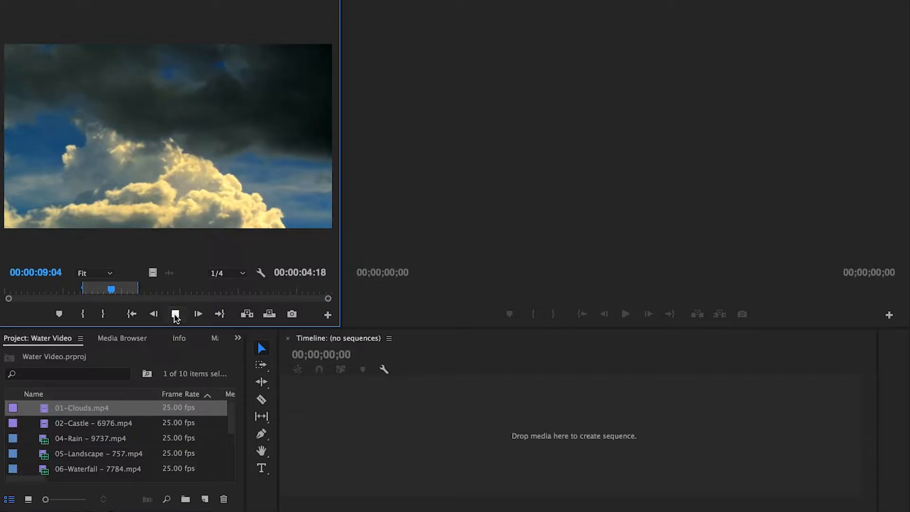
left_click(175, 315)
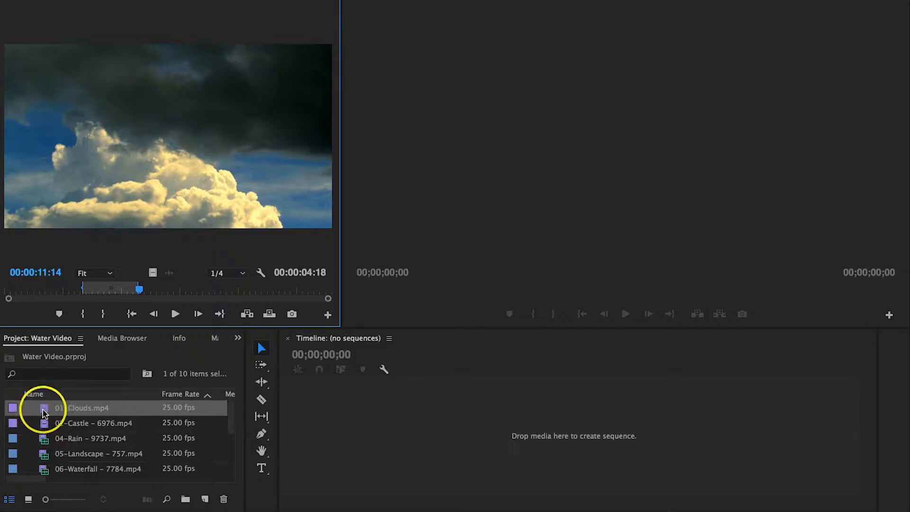
Step: Create a sequence by placing the marked 01-Clouds range in the empty timeline, and play it through
left_click(159, 139)
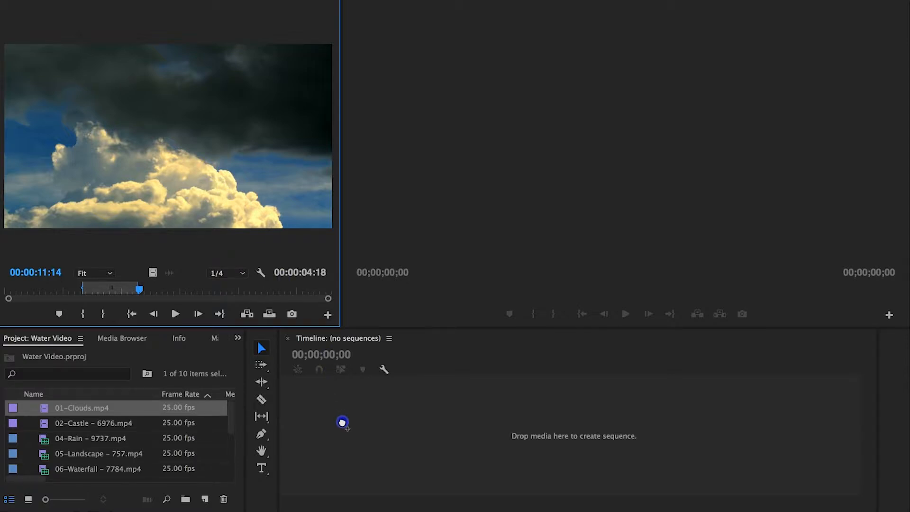
left_click_drag(342, 422, 342, 422)
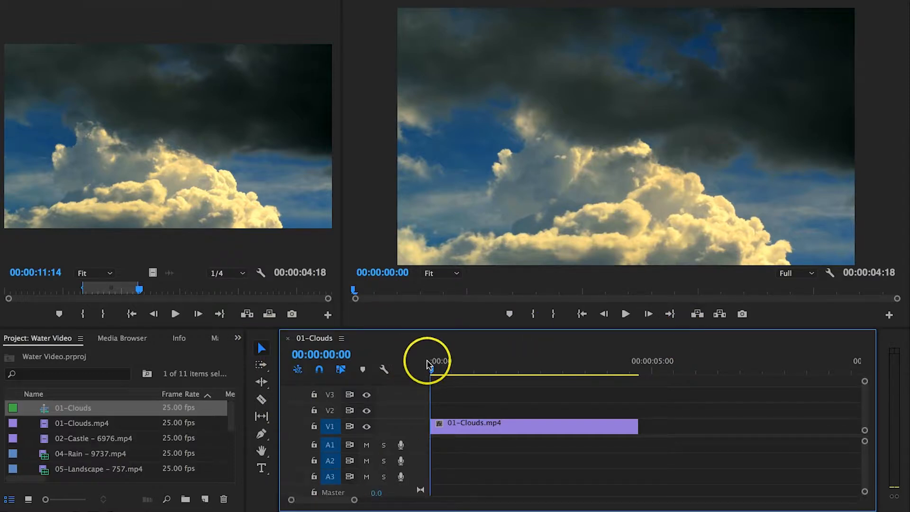
key("space")
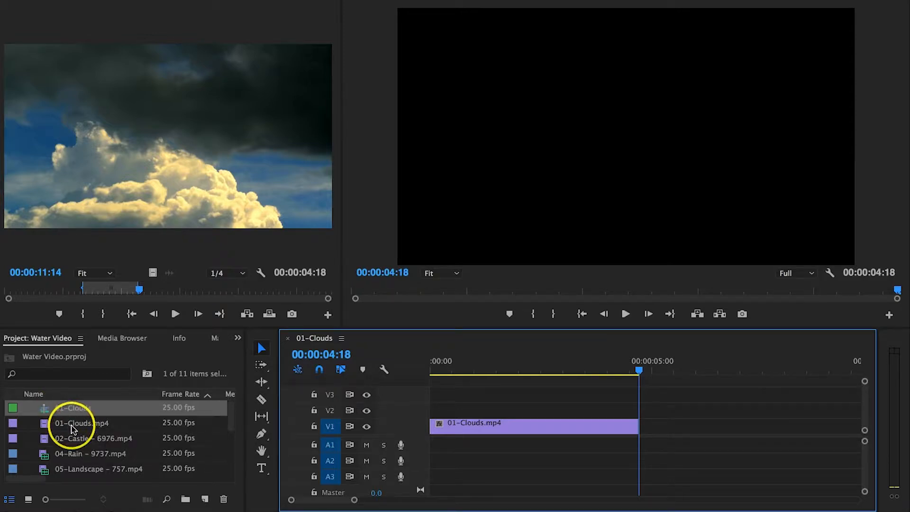
Step: Rename the 01-Clouds sequence in the project as water cycle
left_click(73, 409)
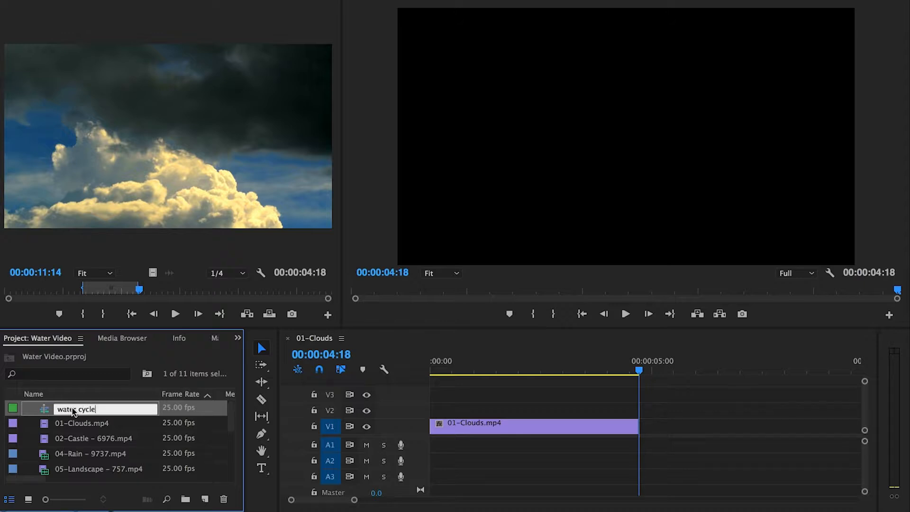
key("Tab")
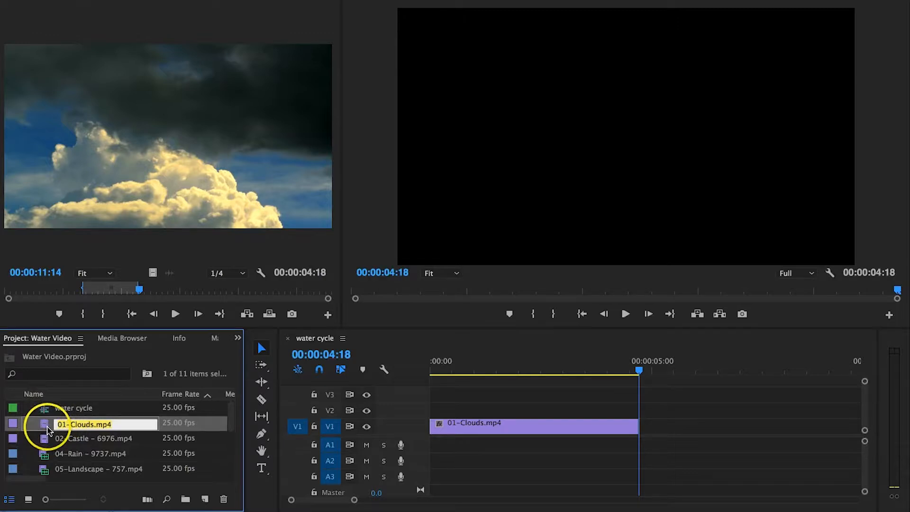
Step: Mark In and Out points in the 02-Castle clip for a 00:00:04:00 range and place it directly after 01-Clouds on V1
left_click(47, 441)
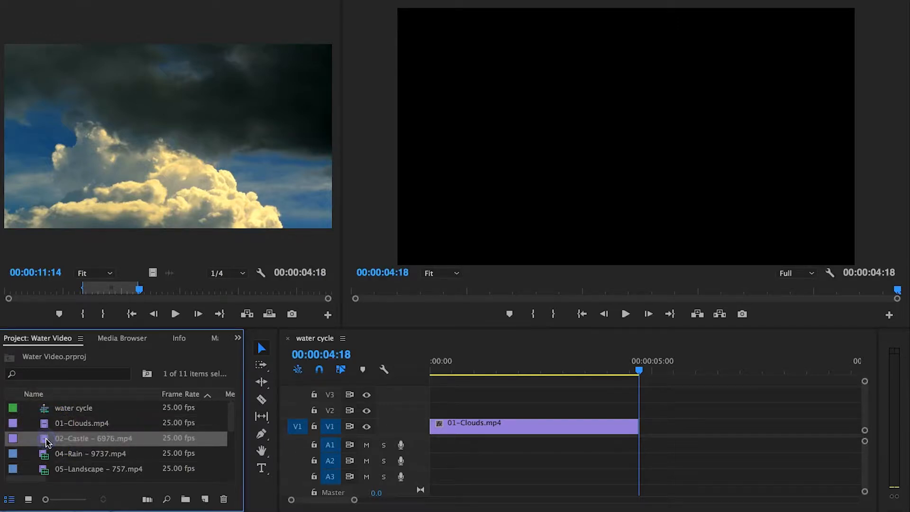
double_click(46, 440)
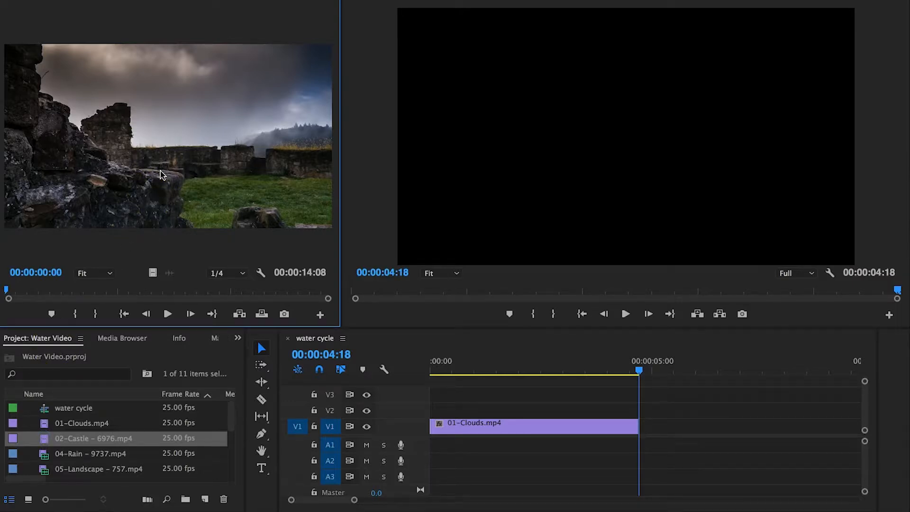
left_click(168, 314)
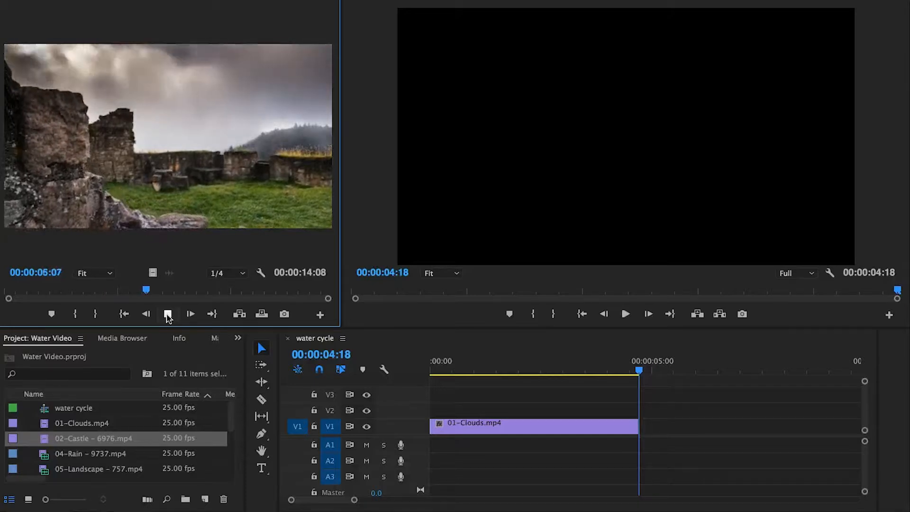
key("i")
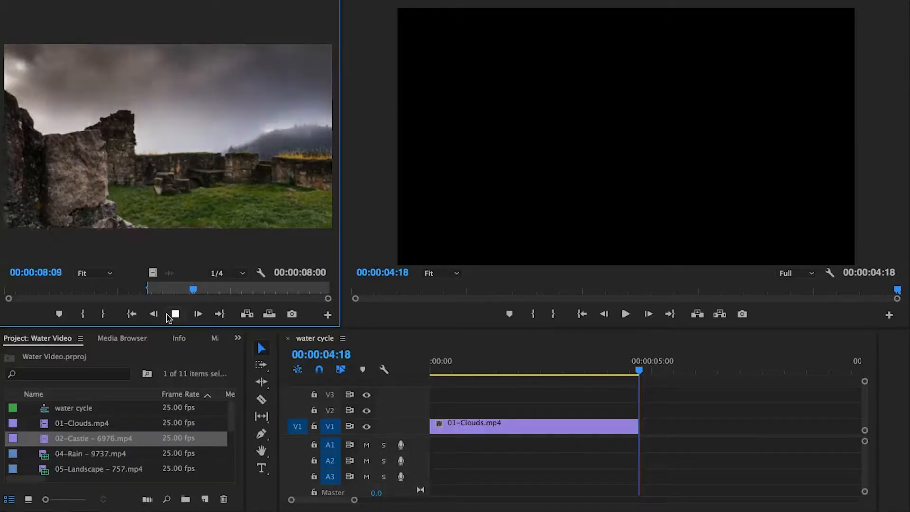
key("o")
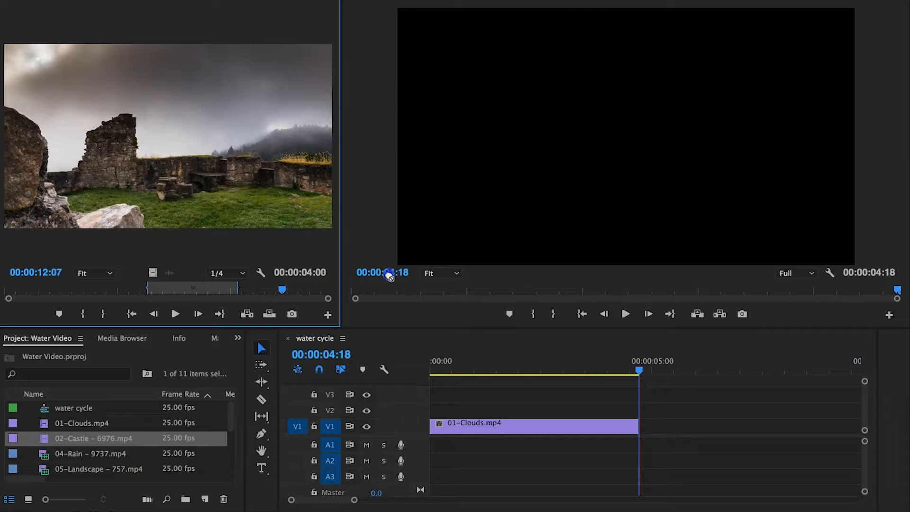
left_click_drag(631, 405, 640, 432)
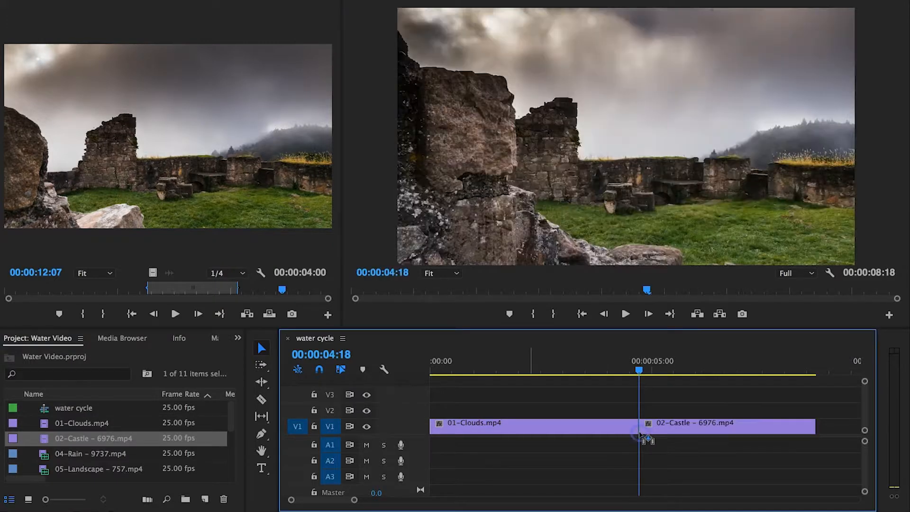
left_click_drag(554, 362, 682, 363)
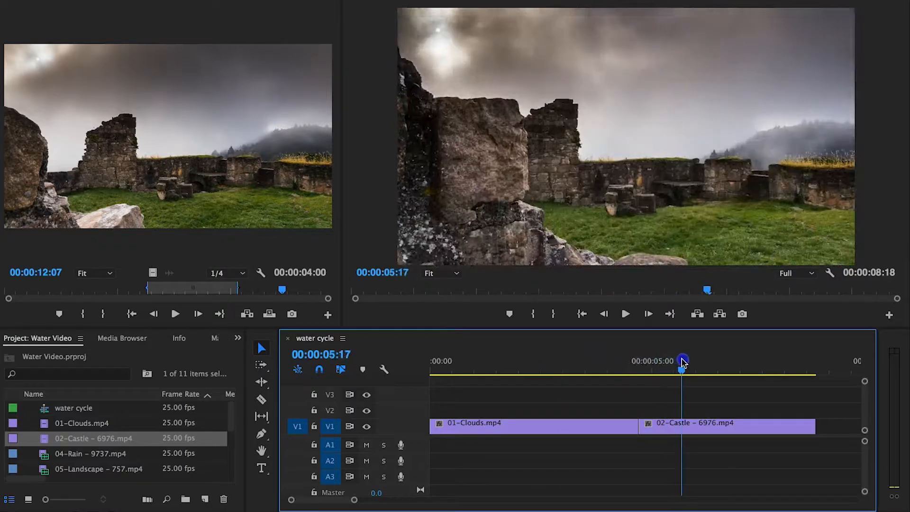
Step: Open the 04-Rain clip, scrub to the close-up of rain hitting the water near its end, and mark an In point there
double_click(44, 458)
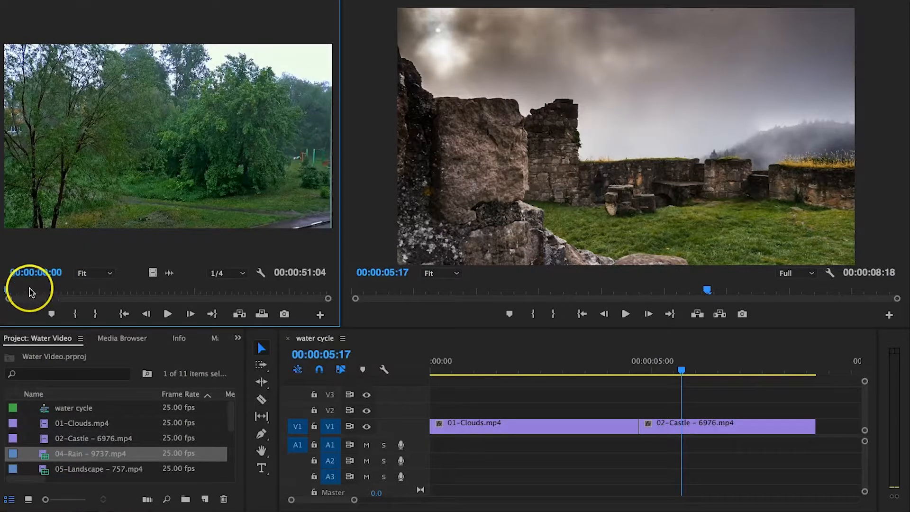
left_click(4, 289)
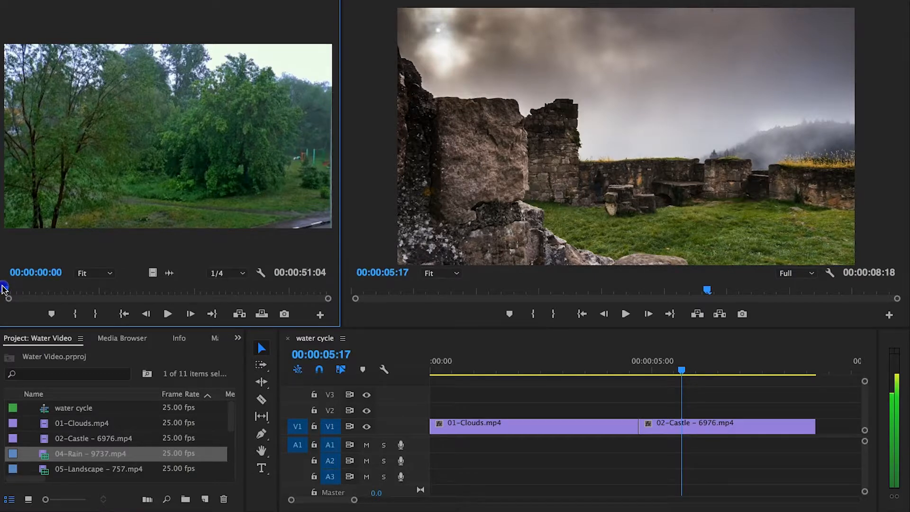
left_click_drag(4, 289, 61, 290)
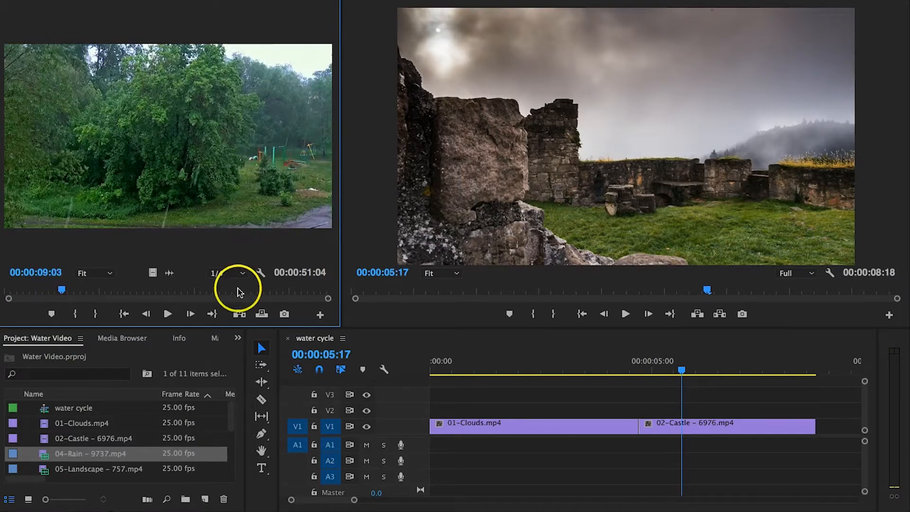
left_click(238, 291)
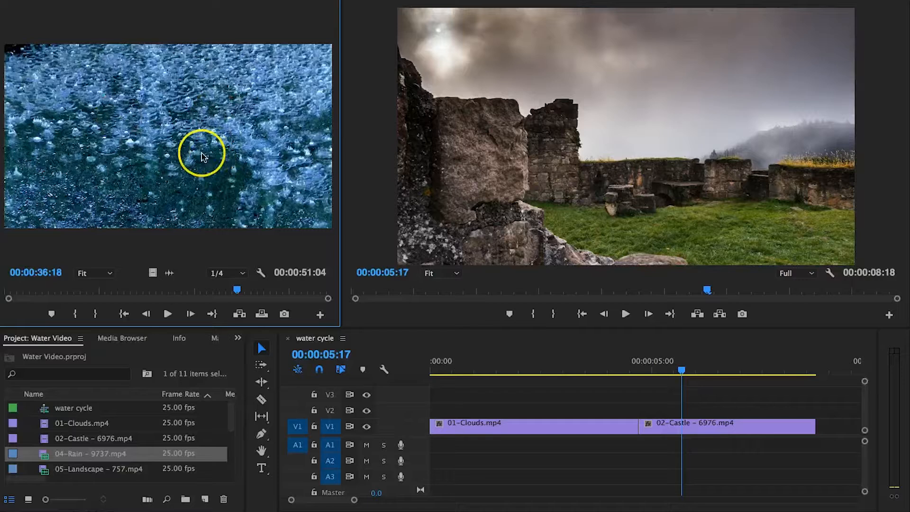
mouse_move(238, 290)
left_mouse_down()
mouse_move(229, 292)
mouse_move(273, 291)
left_mouse_up()
key("i")
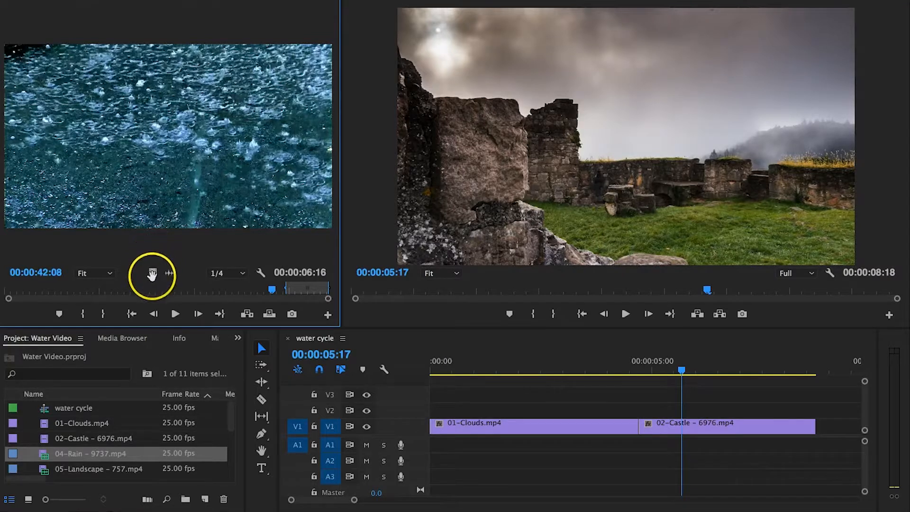
Step: Add only the video of the marked 04-Rain range directly after 02-Castle on V1, and move the playhead to the sequence start
left_click_drag(153, 273, 153, 273)
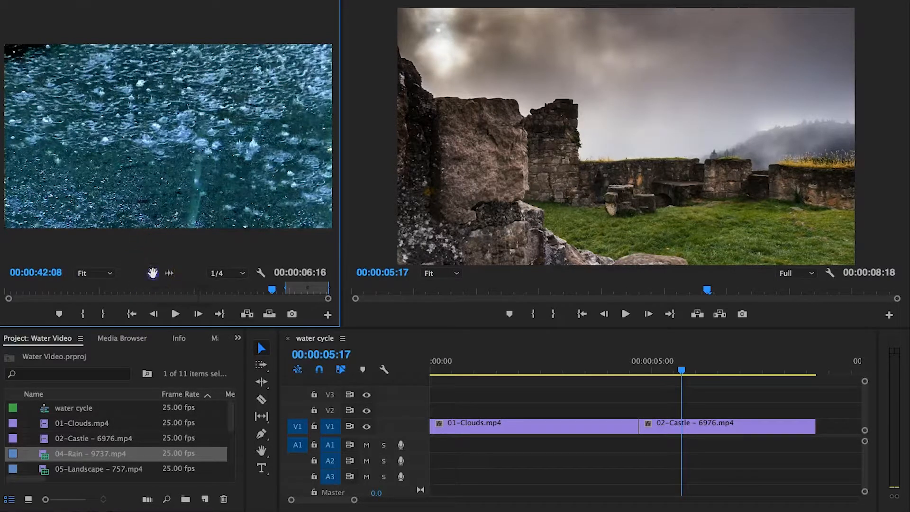
left_click_drag(575, 358, 816, 426)
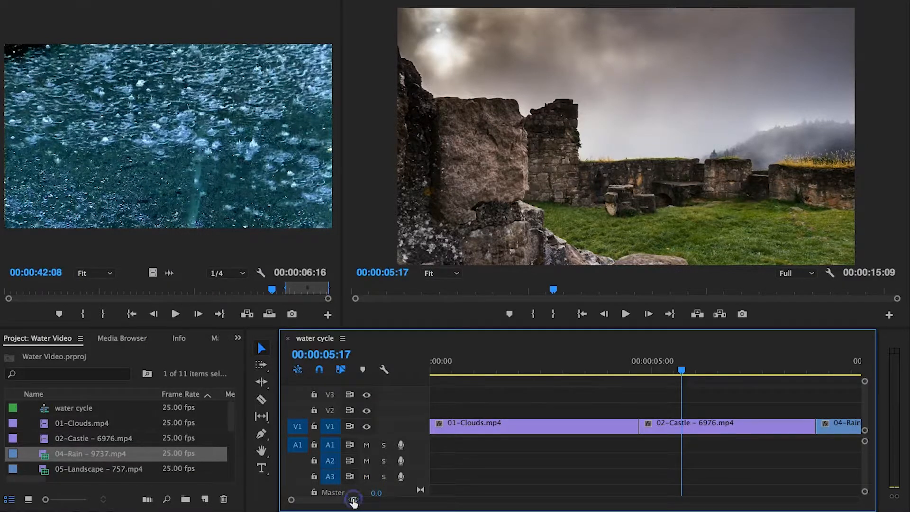
left_click_drag(353, 502, 432, 497)
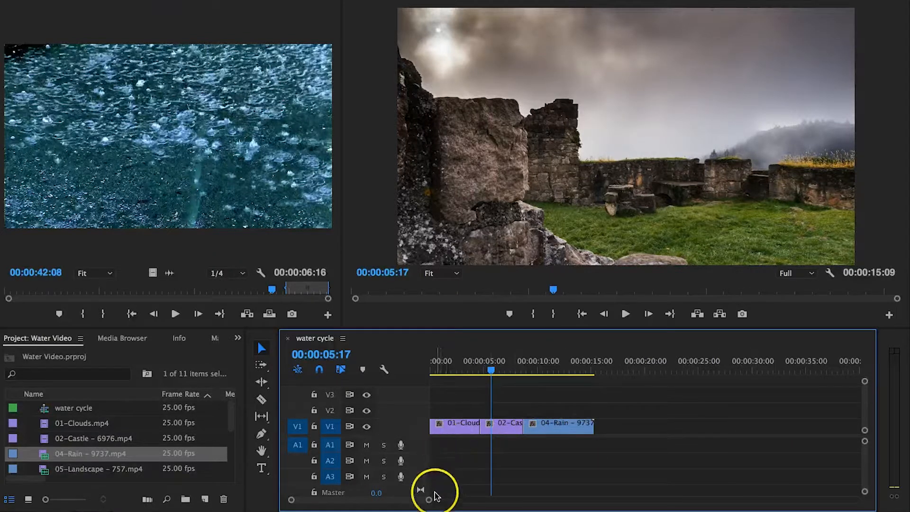
left_click_drag(427, 499, 399, 500)
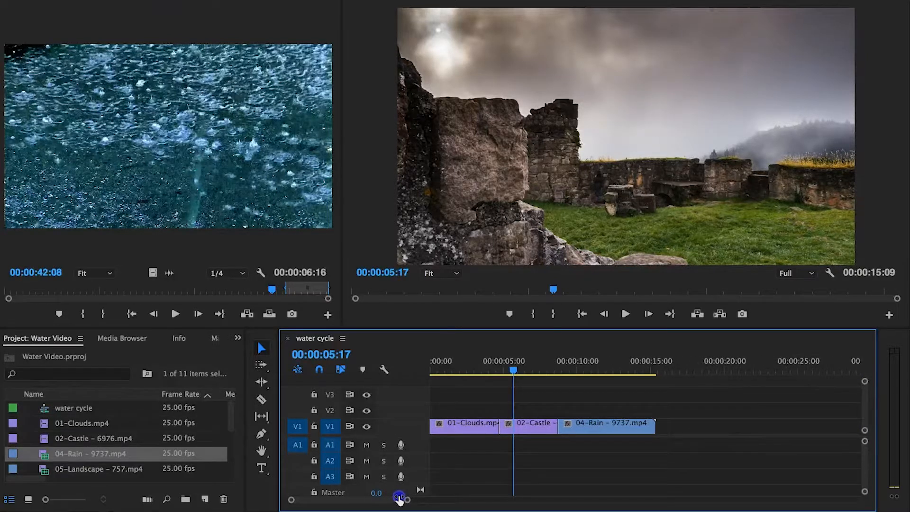
left_click_drag(474, 372, 428, 373)
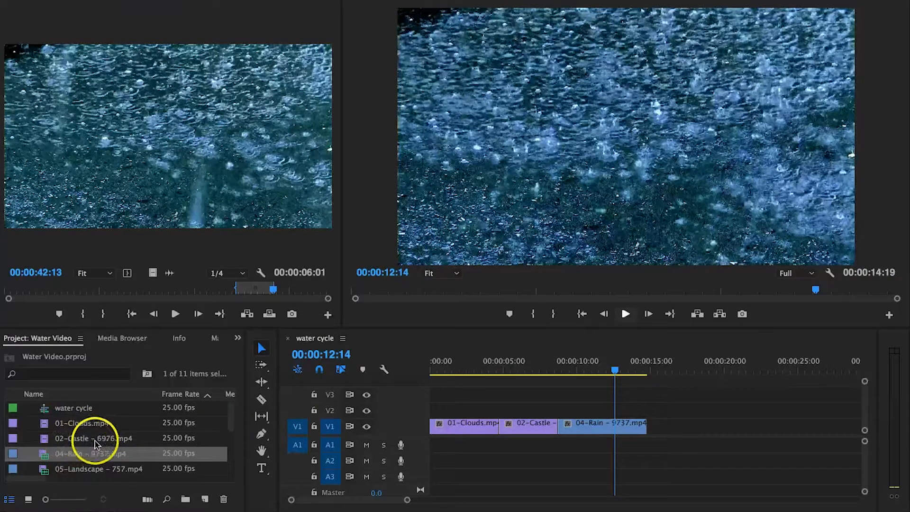
Step: Open the 03-Rain clip, mark an In point at 00:00:05:18, and mark an Out point during playback for a range of 00:00:05:09
left_click(231, 426)
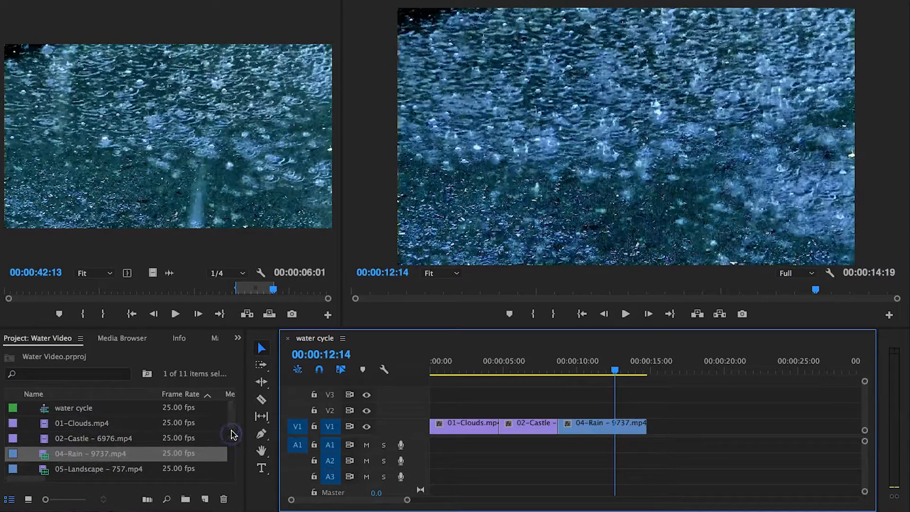
left_click(232, 427)
left_click_drag(232, 436, 231, 454)
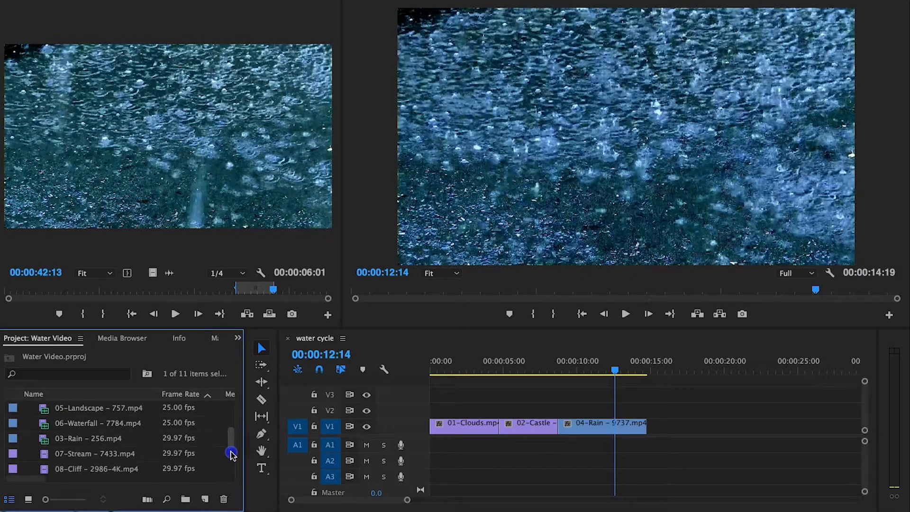
mouse_move(71, 441)
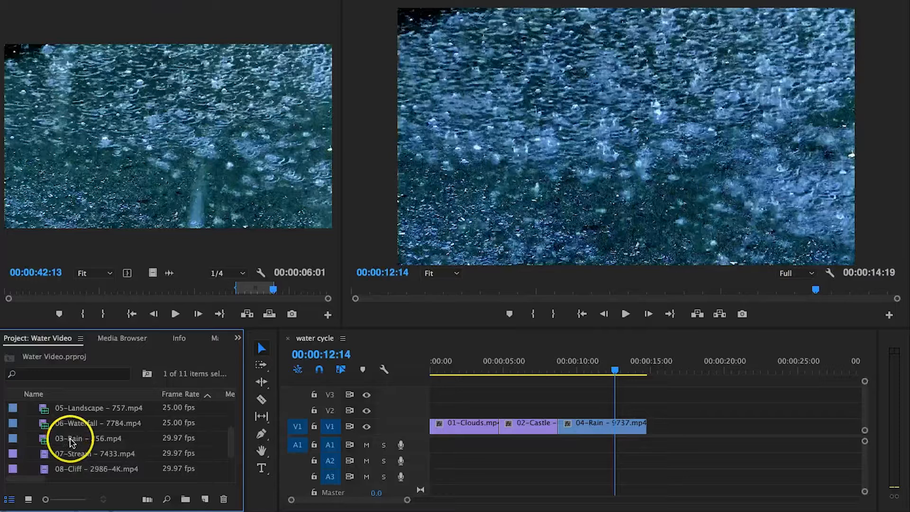
double_click(45, 440)
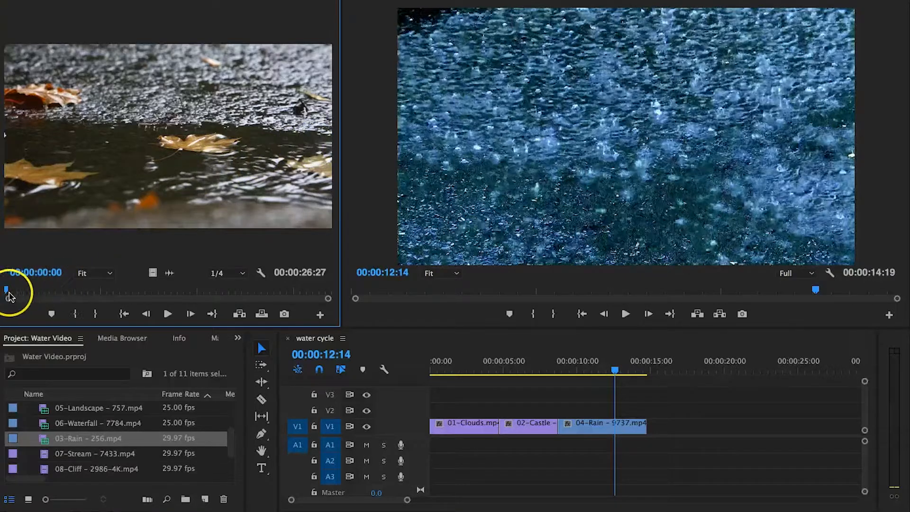
left_click_drag(7, 290, 75, 291)
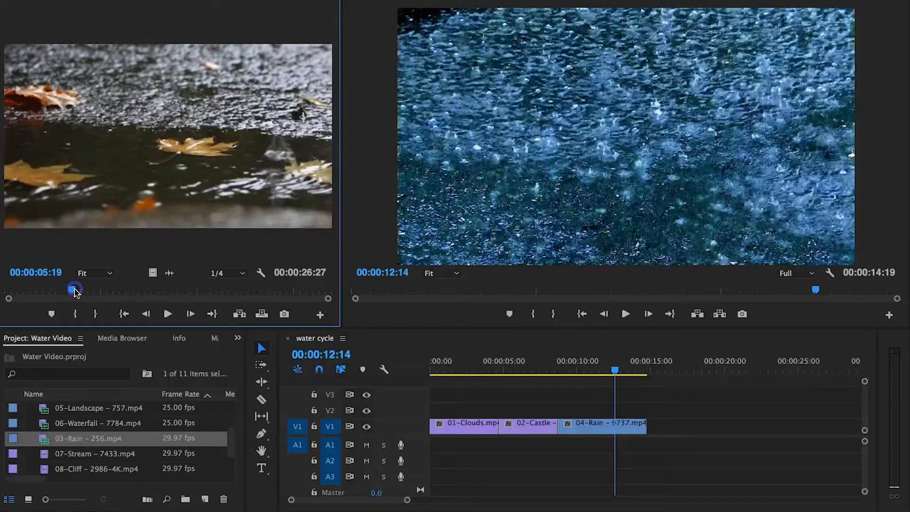
key("i")
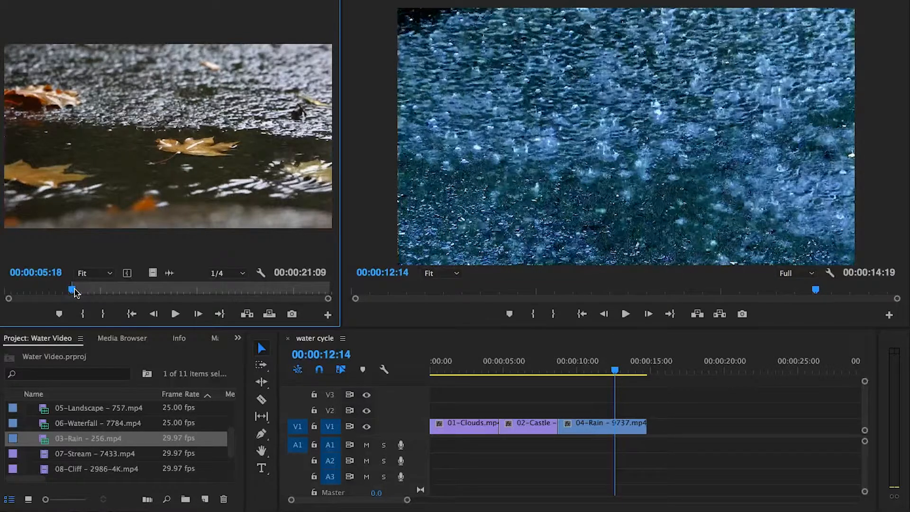
left_click(175, 314)
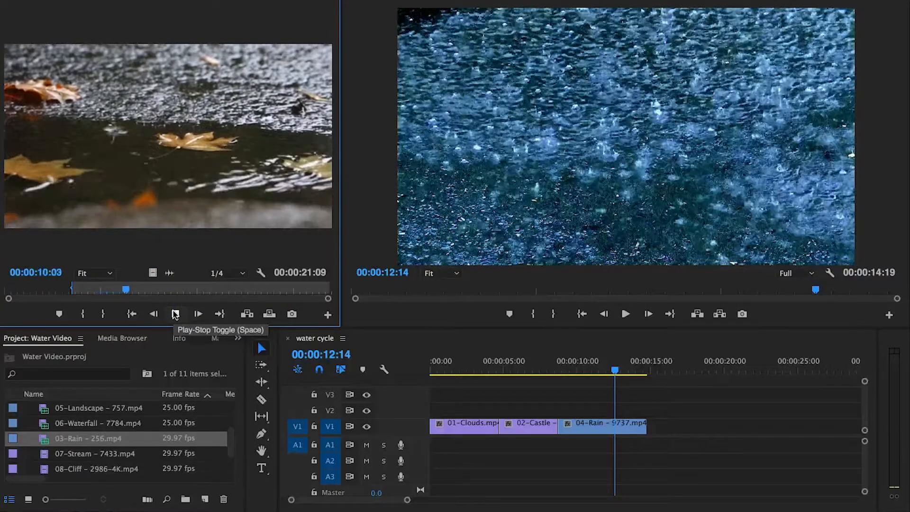
key("o")
left_click(175, 314)
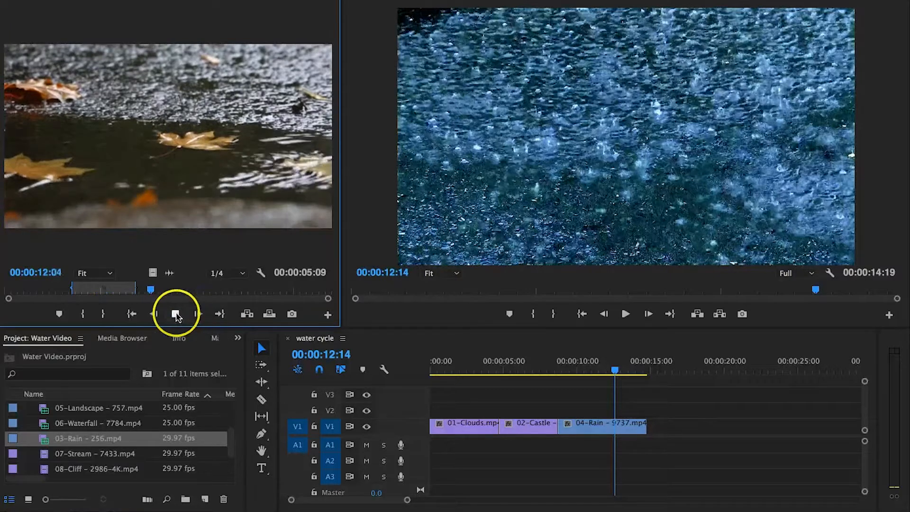
left_click(173, 204)
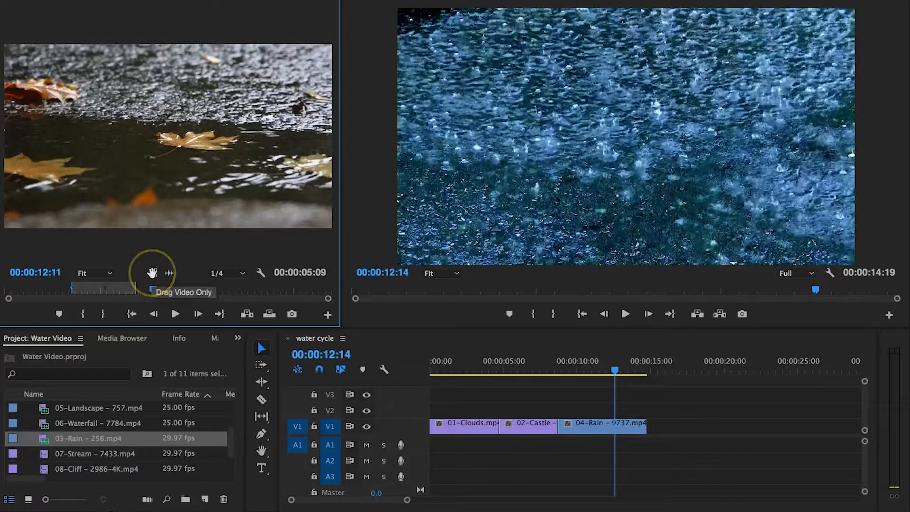
Step: Place only the video of the marked 03-Rain range on V2, starting where 02-Castle ends
left_click_drag(152, 273, 239, 297)
left_click_drag(466, 359, 579, 410)
left_click_drag(615, 423, 560, 412)
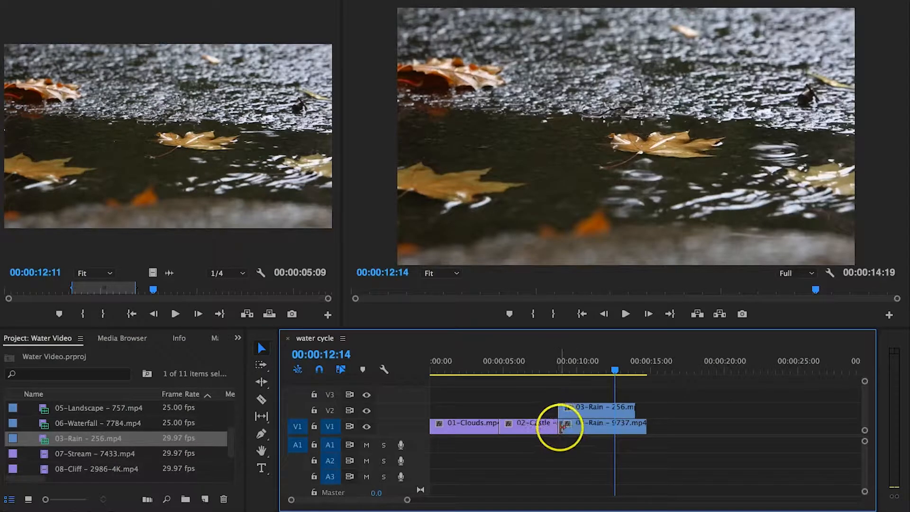
Step: Move 04-Rain along V1 to start where 03-Rain ends, and move 03-Rain down into the gap on V1
left_click_drag(575, 431, 657, 431)
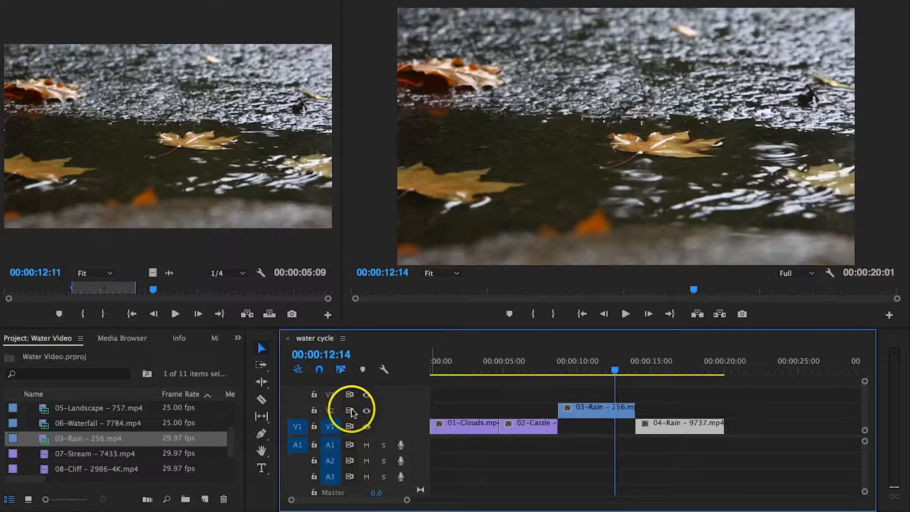
mouse_move(540, 369)
left_mouse_down()
mouse_move(640, 368)
mouse_move(532, 361)
left_mouse_up()
left_click_drag(579, 406, 583, 425)
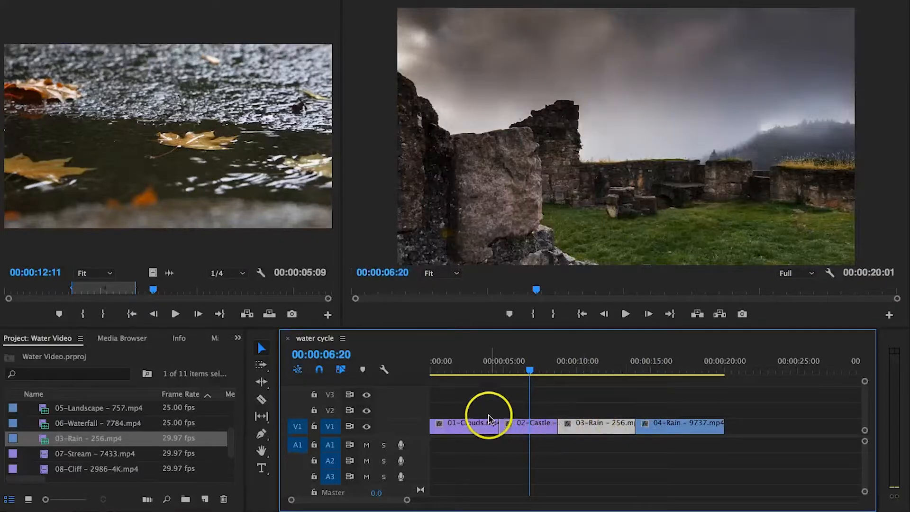
Step: Scrub through the sequence, shorten the end of 01-Clouds to about 00:00:03:09 and move 02-Castle up against it
left_click_drag(481, 369, 632, 368)
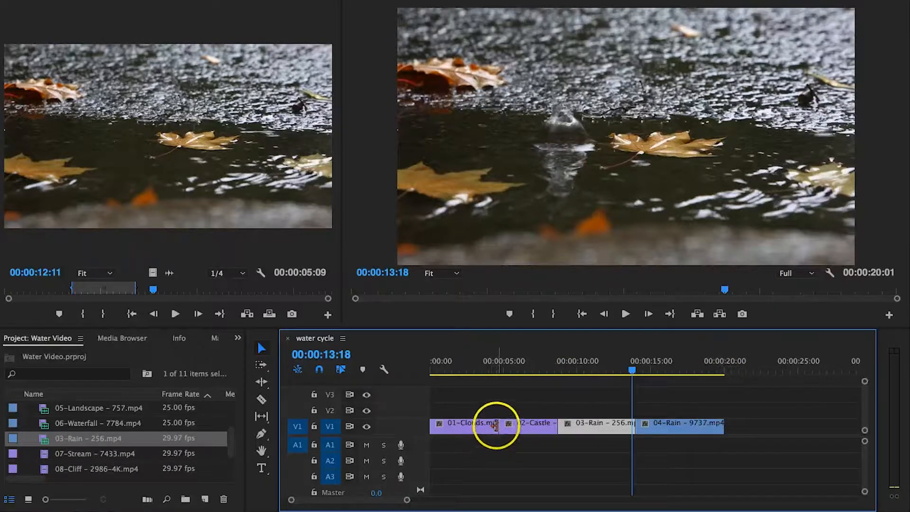
left_click_drag(453, 367, 481, 369)
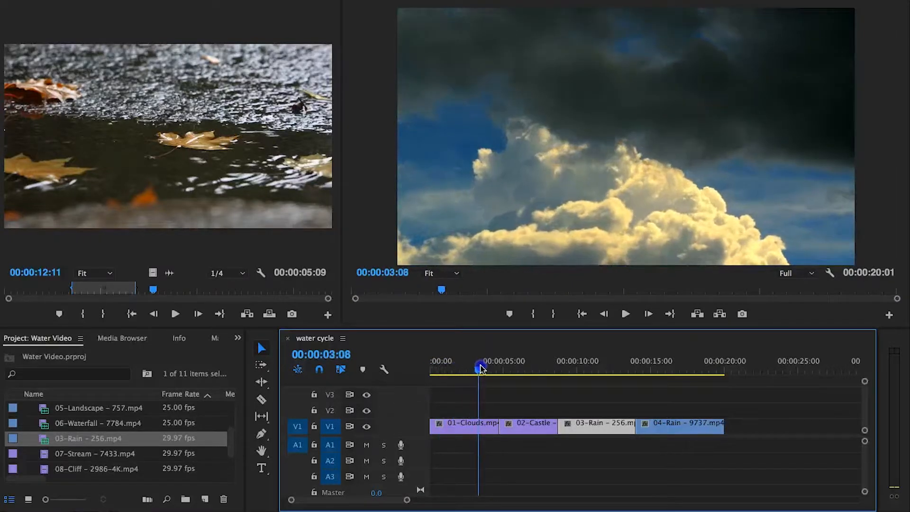
left_click_drag(495, 426, 526, 427)
right_click(546, 430)
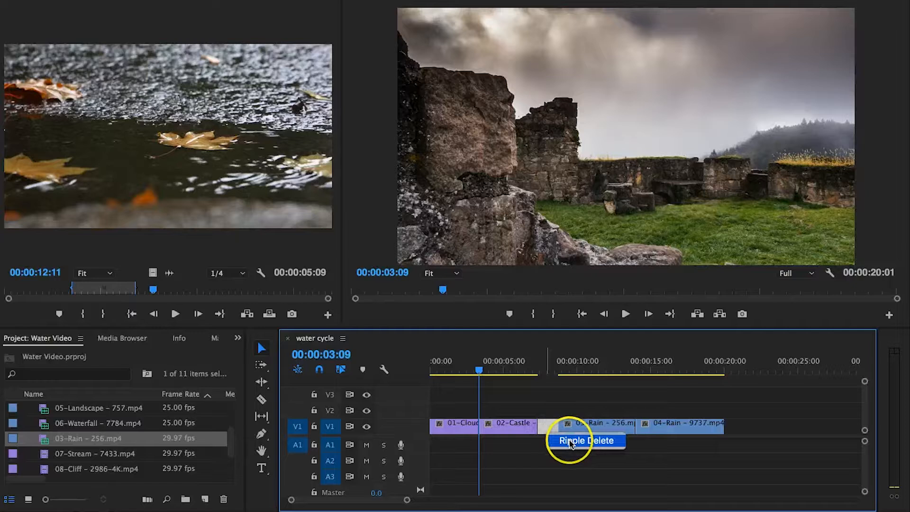
left_click(547, 409)
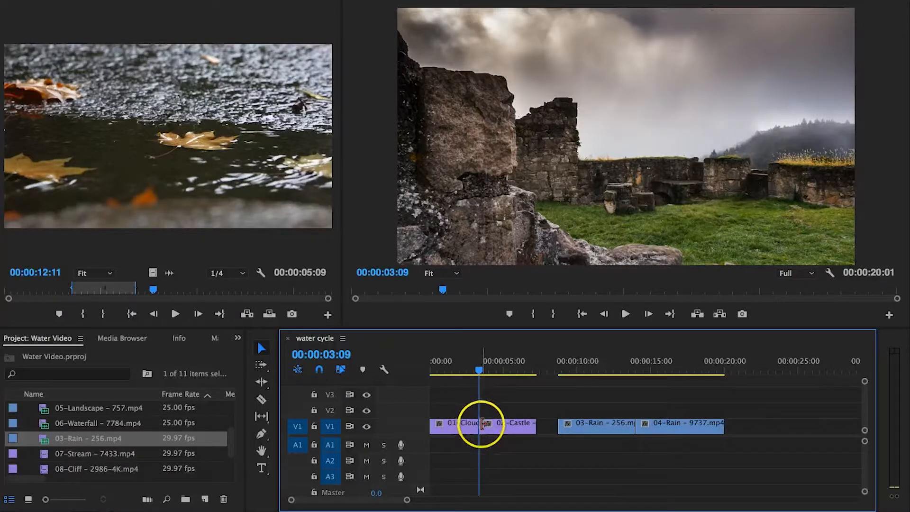
Step: Trim the start of 02-Castle and move it back against 01-Clouds, and shorten the end of 03-Rain to 00:00:11:00
mouse_move(482, 425)
left_mouse_down()
mouse_move(508, 423)
mouse_move(496, 425)
left_mouse_up()
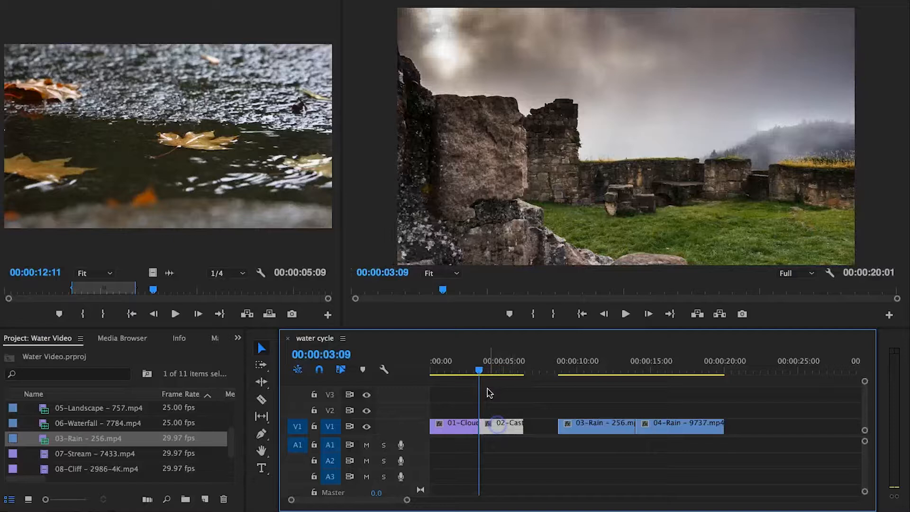
left_click_drag(480, 375, 594, 368)
left_click_drag(634, 429, 592, 428)
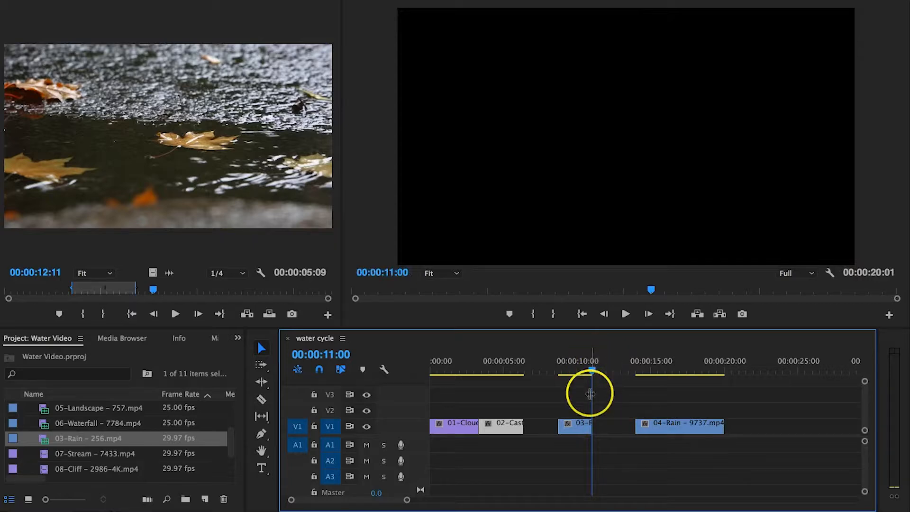
Step: Ripple delete the gap between 02-Castle and 03-Rain, and move 04-Rain back against the end of 03-Rain
right_click(543, 429)
left_click(564, 439)
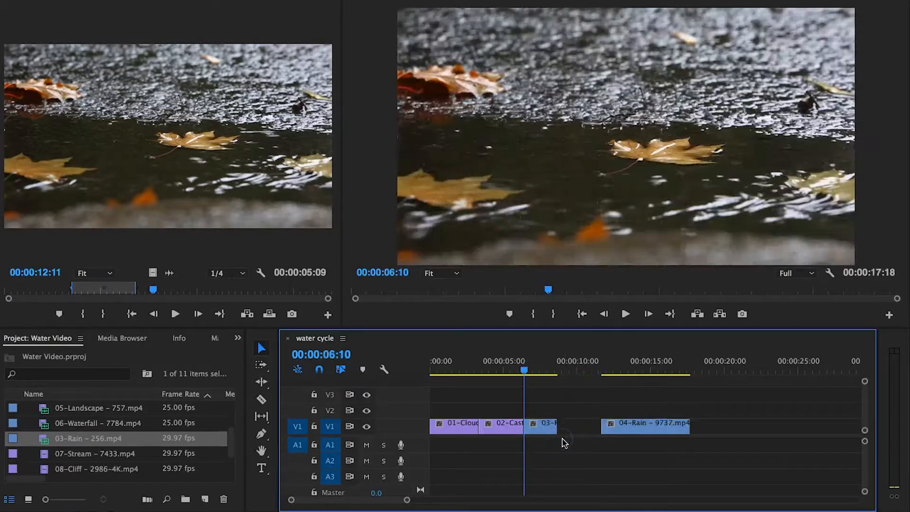
left_click_drag(630, 431, 589, 429)
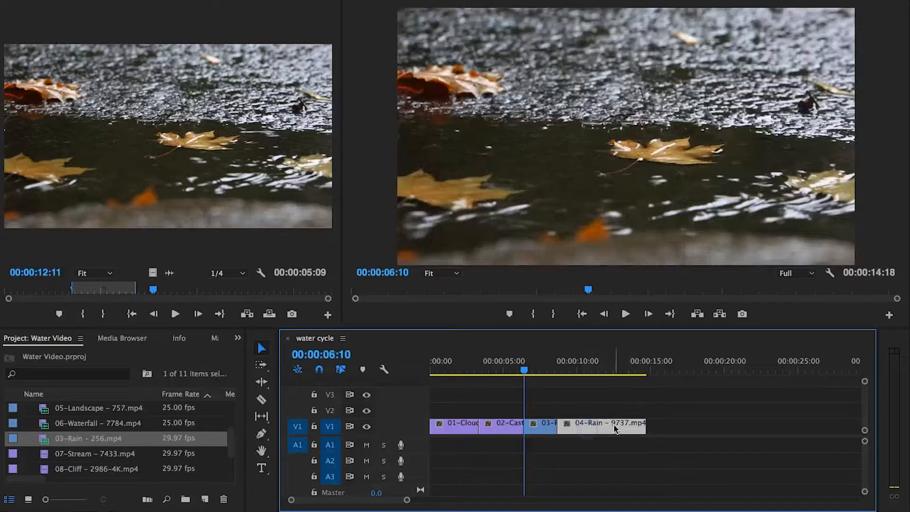
Step: Shorten the end of 04-Rain to 00:00:10:21 and play the sequence from its start
mouse_move(587, 371)
left_mouse_down()
mouse_move(561, 371)
mouse_move(590, 371)
left_mouse_up()
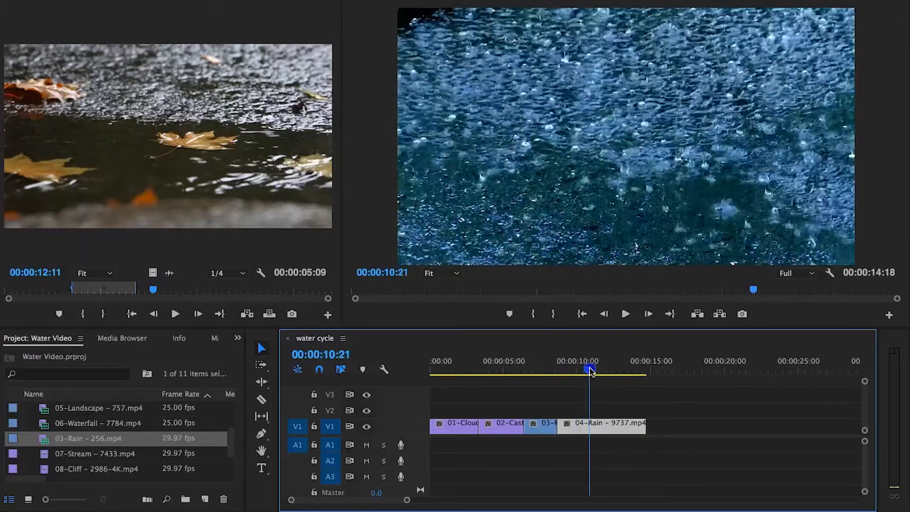
left_click_drag(643, 428, 587, 429)
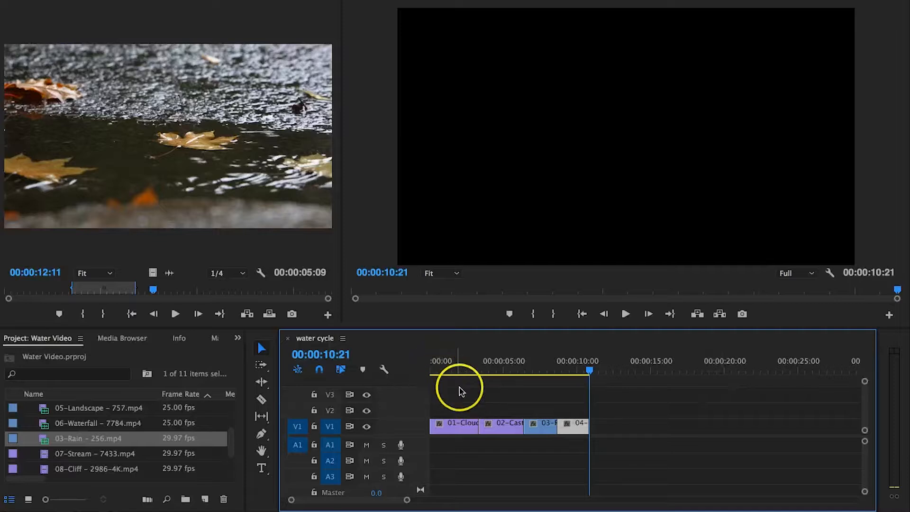
left_click(436, 370)
key("space")
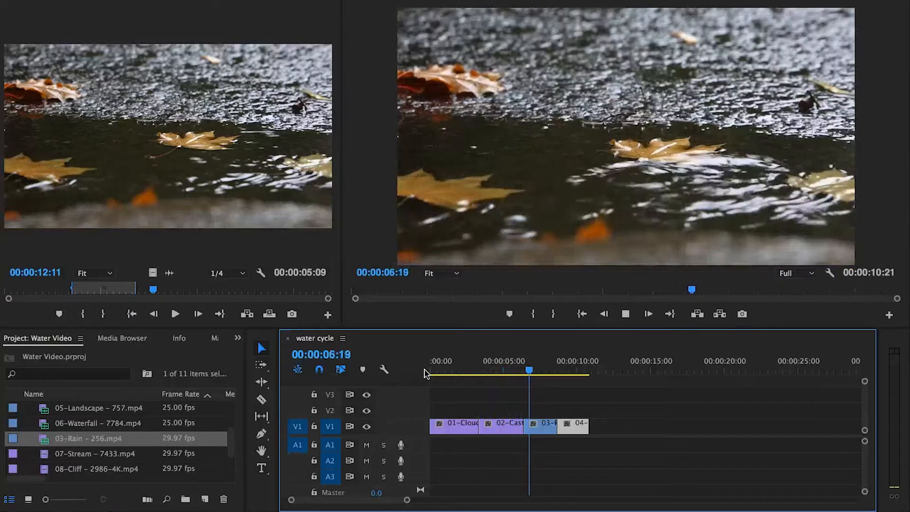
left_click(466, 408)
Step: Show the Dissolve group of video transitions in the effects library
left_click(245, 384)
left_click_drag(246, 387, 224, 348)
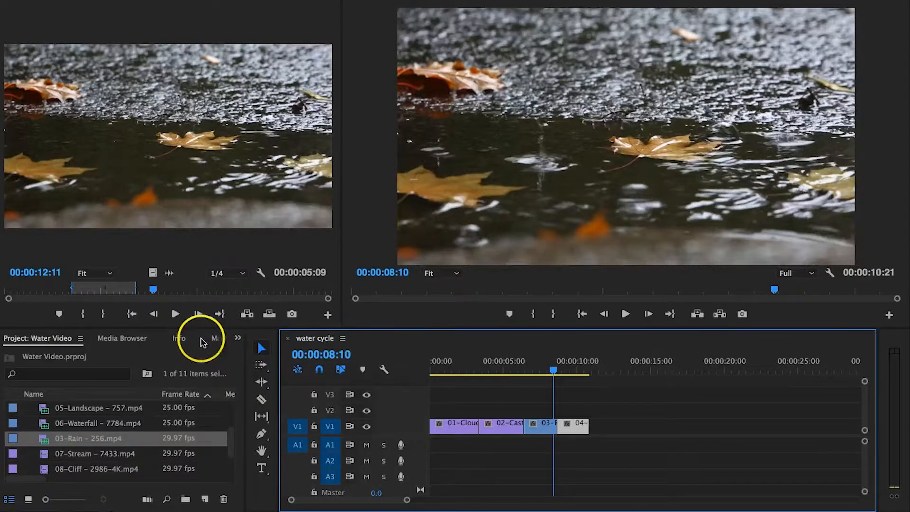
left_click(239, 339)
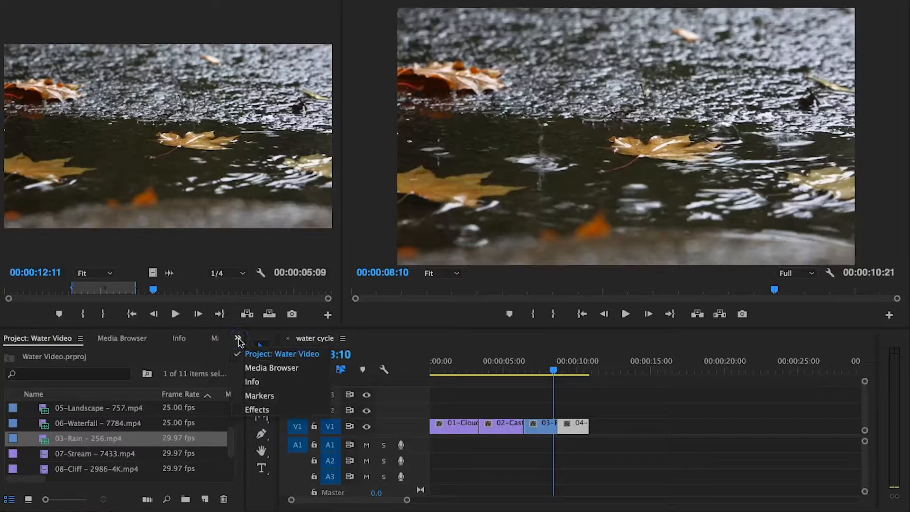
left_click(255, 410)
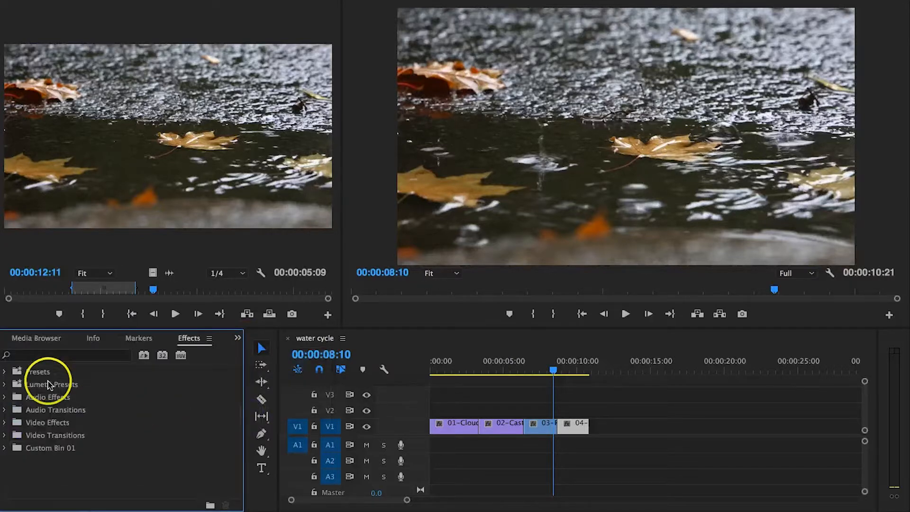
left_click(5, 435)
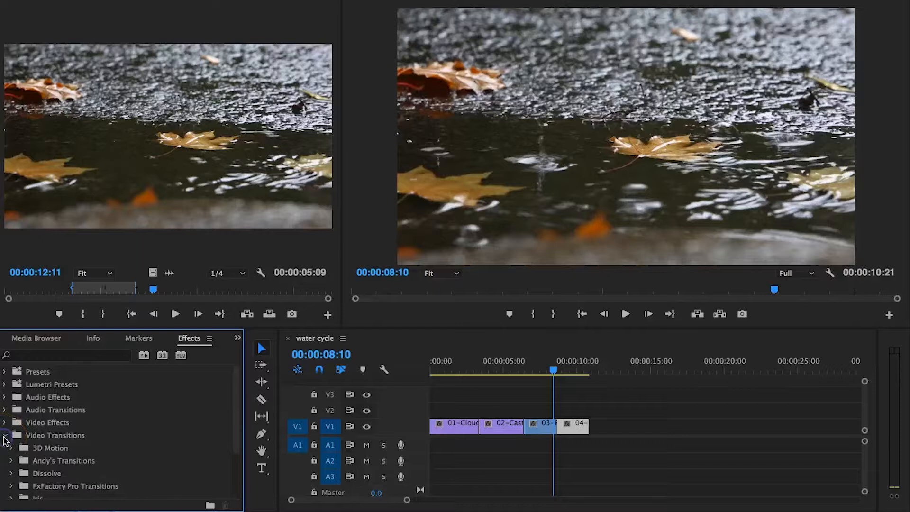
left_click(11, 473)
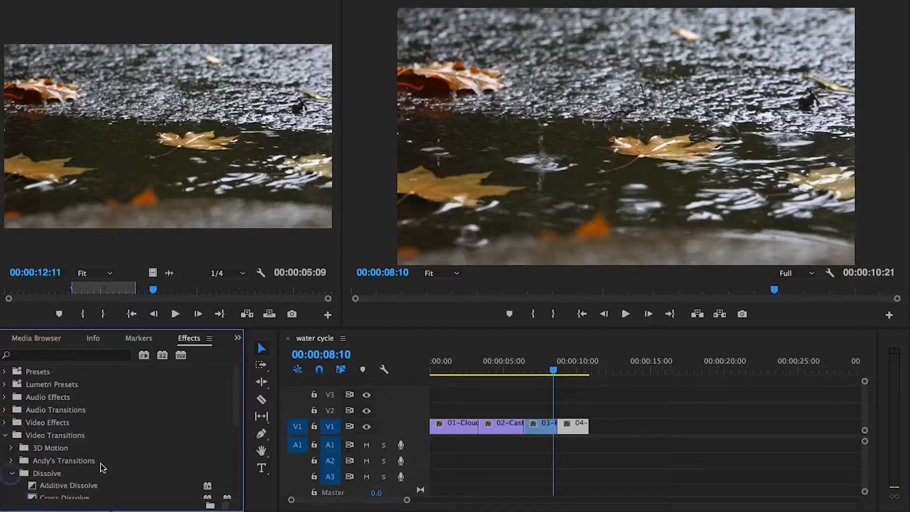
scroll(138, 450, "down", 3)
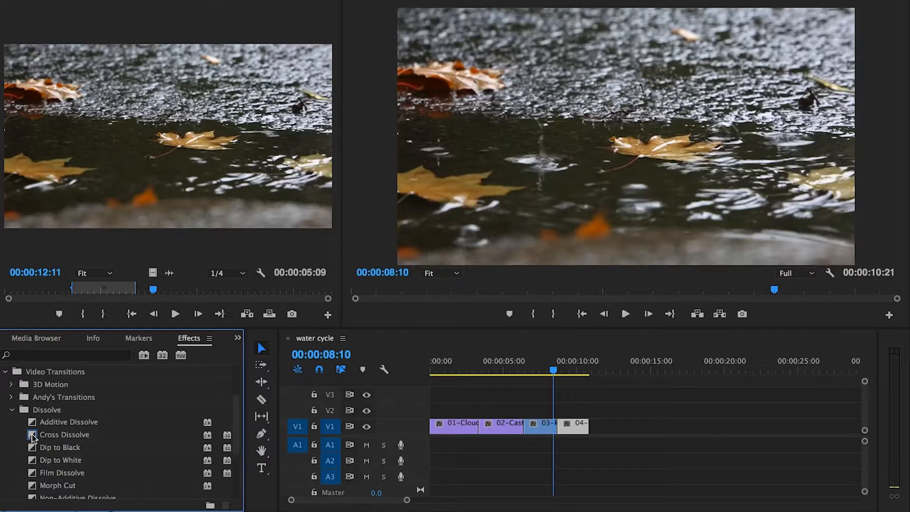
Step: Apply a Cross Dissolve to the cut between 01-Clouds and 02-Castle and play across it
left_click(32, 437)
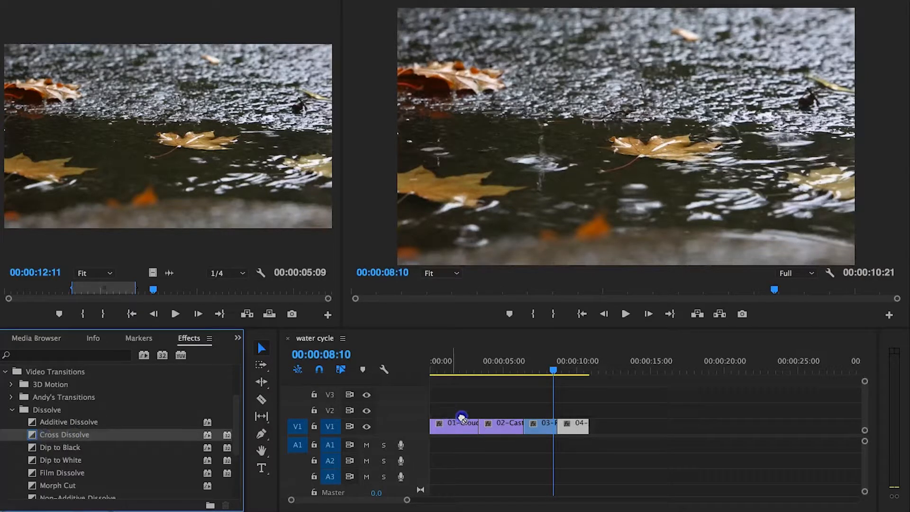
left_click_drag(485, 433, 483, 429)
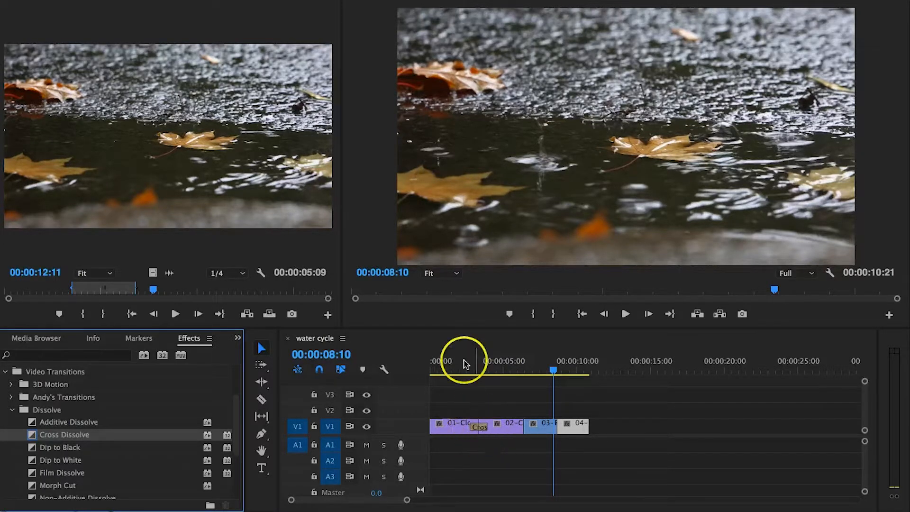
left_click(460, 370)
key("space")
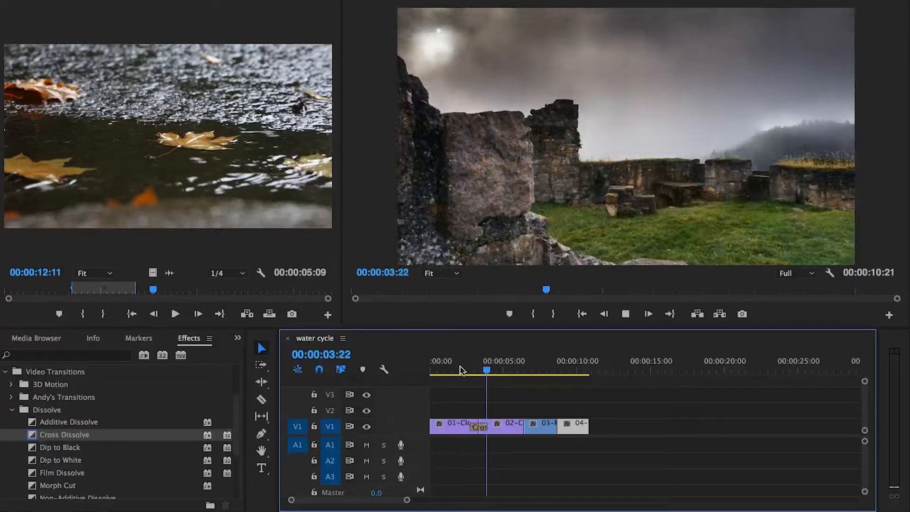
key("space")
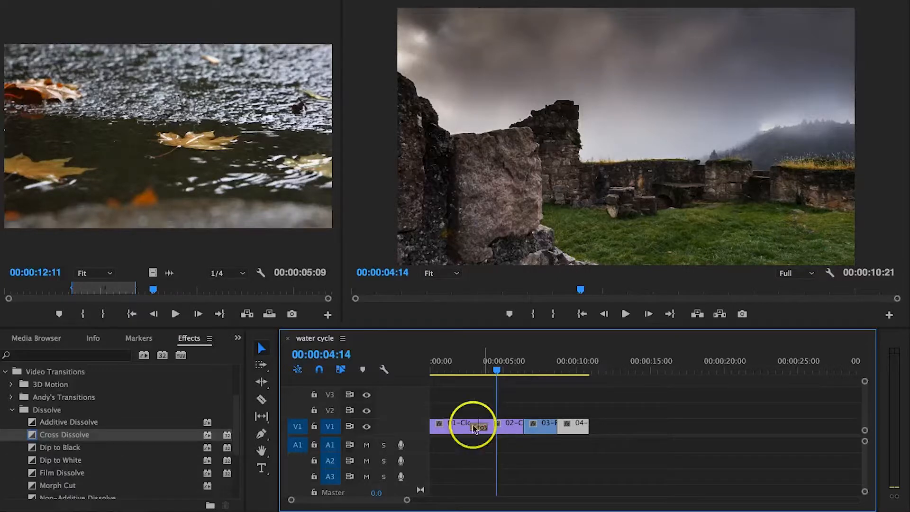
Step: Apply Cross Dissolves to the 02-Castle/03-Rain and 03-Rain/04-Rain cuts, and play the sequence across them
left_click(50, 436)
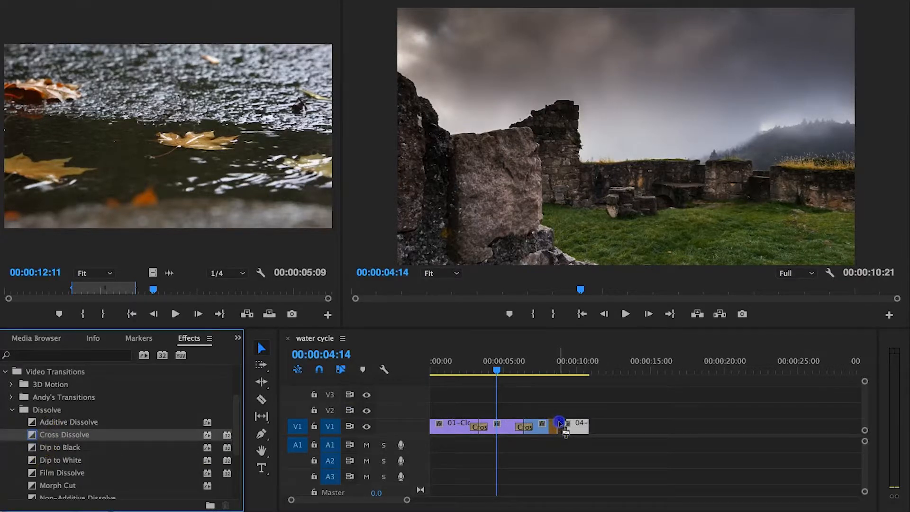
left_click(462, 369)
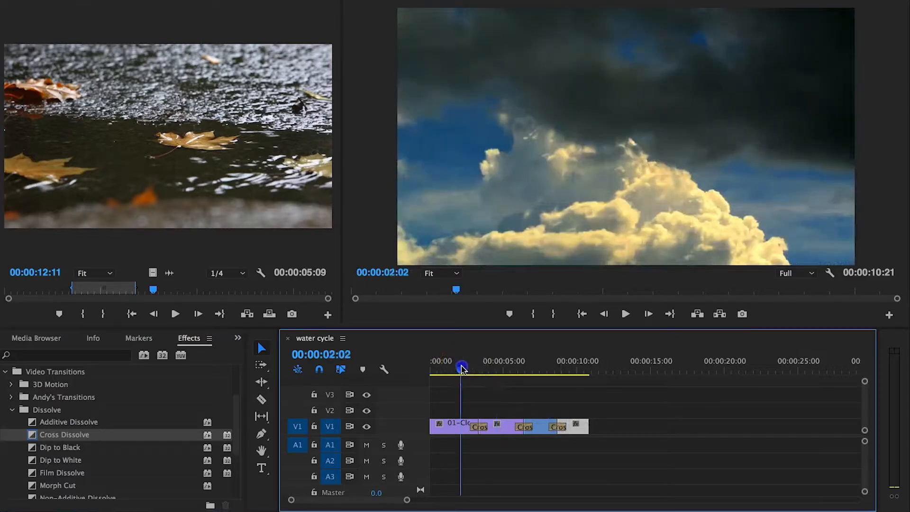
key("space")
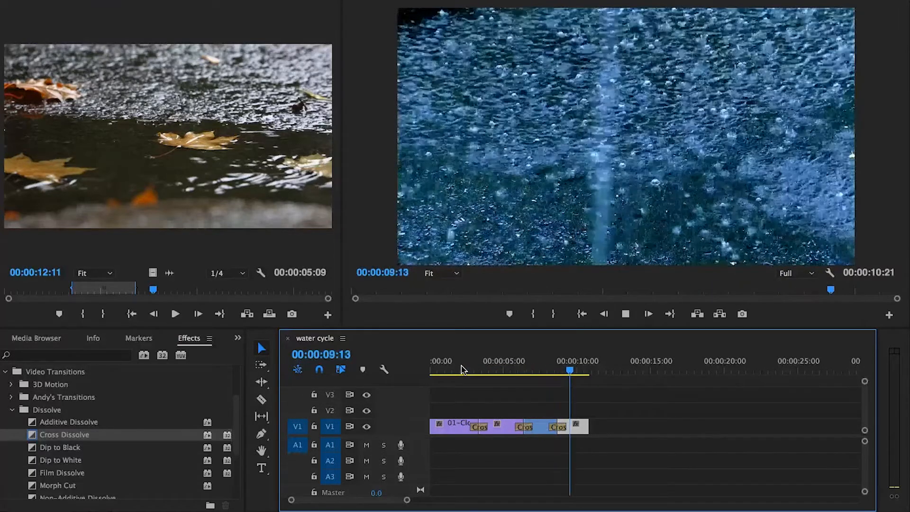
key("space")
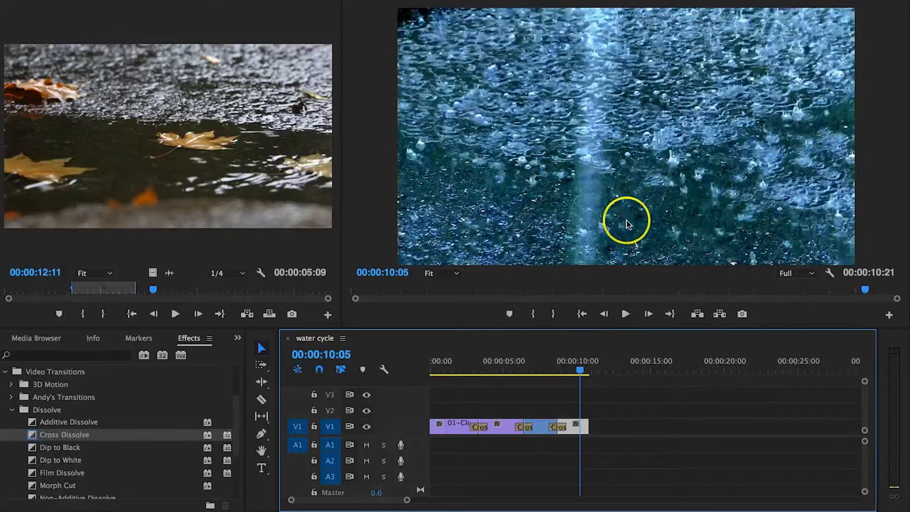
Step: Play the opening of the sequence and add a Cross Dissolve to the start of 01-Clouds
left_click_drag(446, 367, 430, 367)
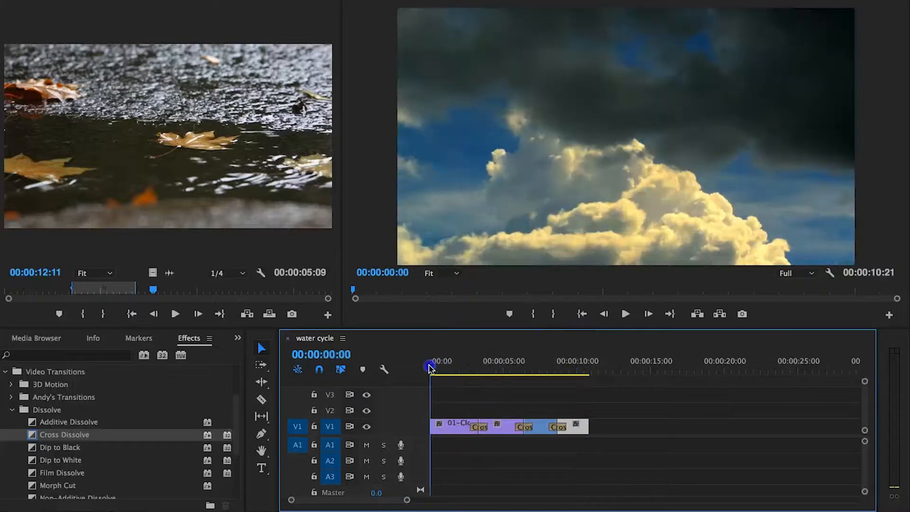
key("space")
left_click(451, 362)
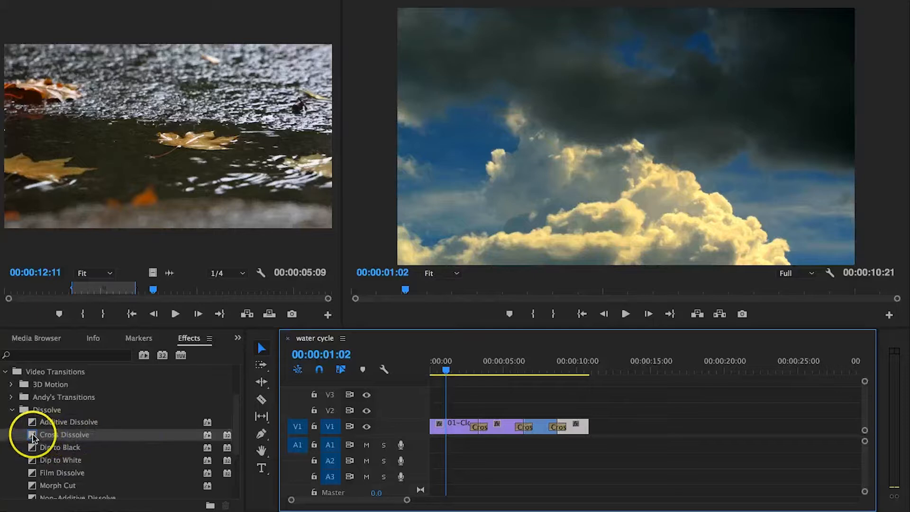
left_click(33, 436)
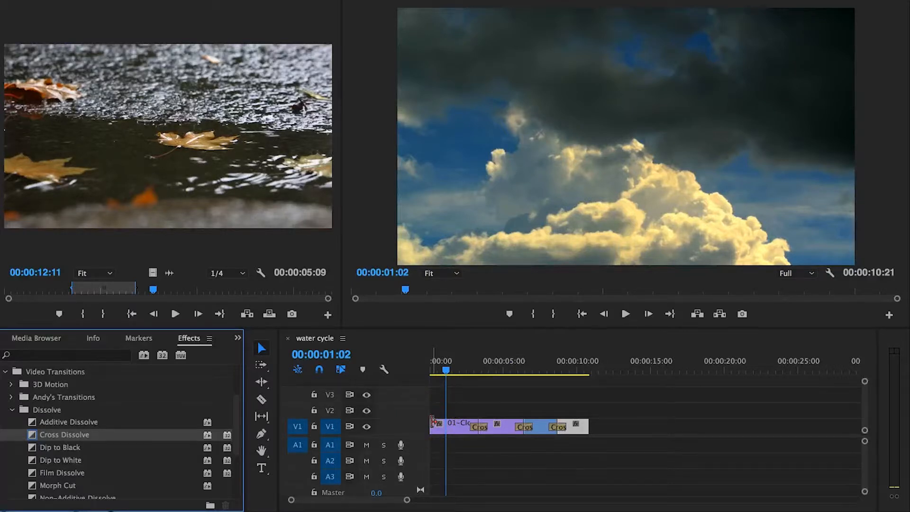
left_click_drag(32, 435, 223, 416)
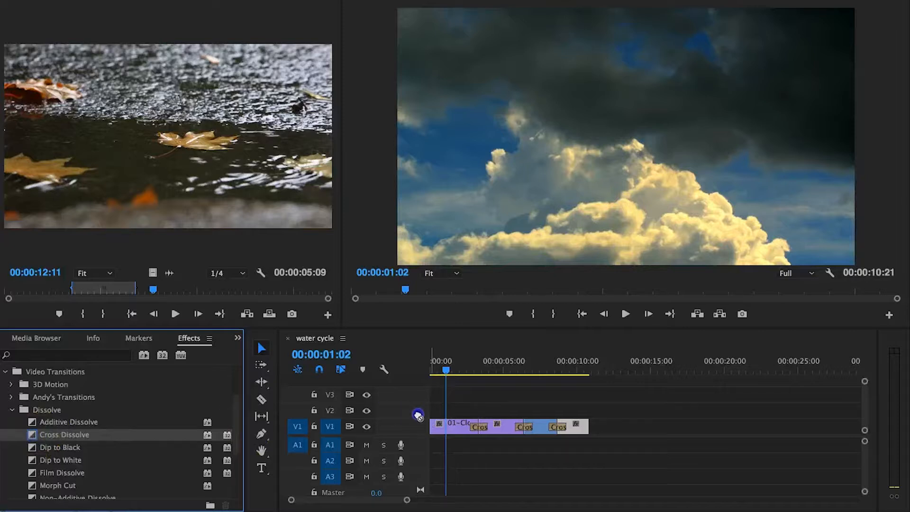
left_click_drag(418, 416, 439, 428)
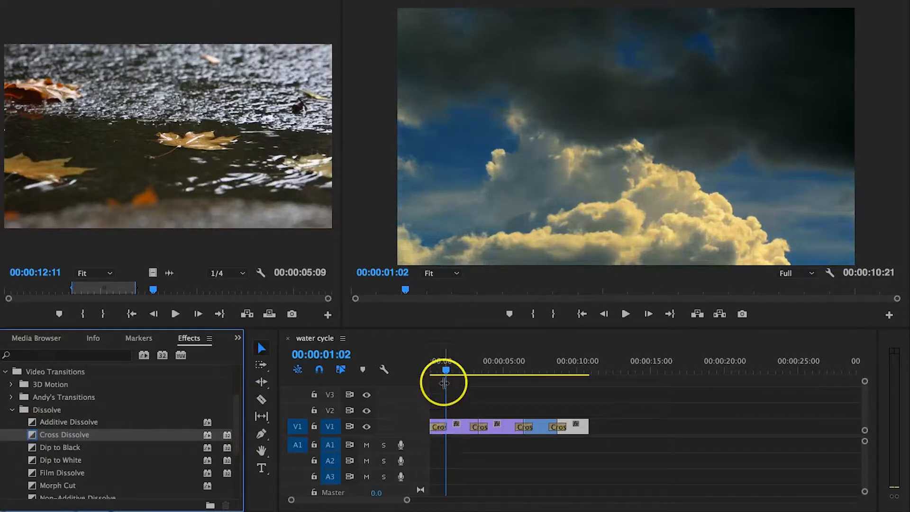
Step: Play the sequence from 00:00:00:00 to check the opening fade
left_click(426, 371)
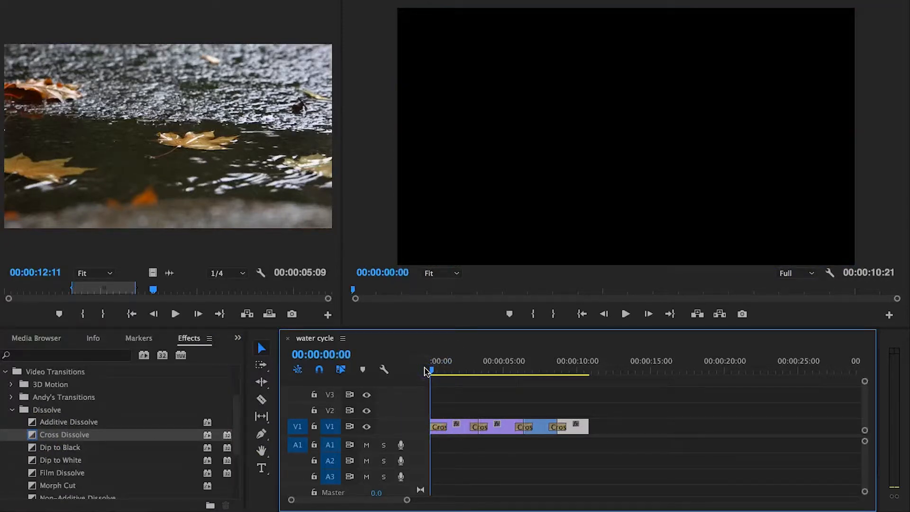
key("space")
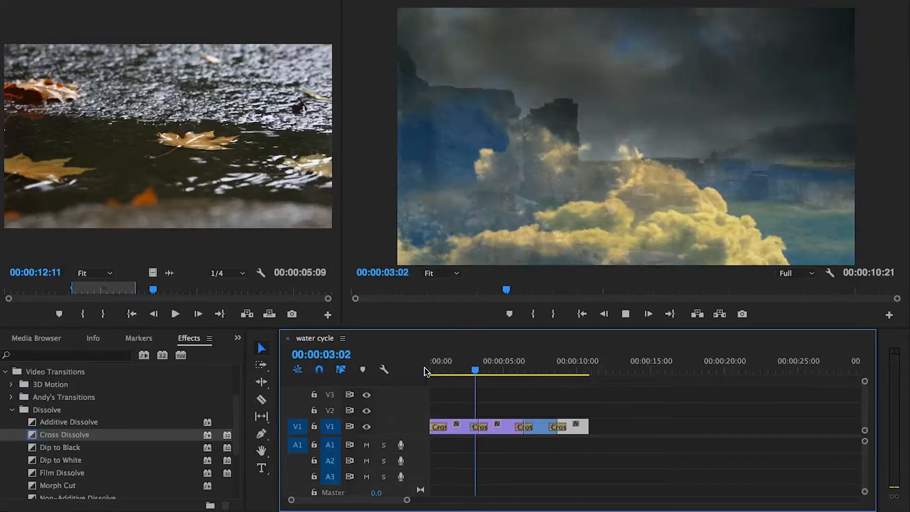
key("space")
left_click(516, 435)
Step: Add a Cross Dissolve to the end of 04-Rain and play the ending
left_click(33, 435)
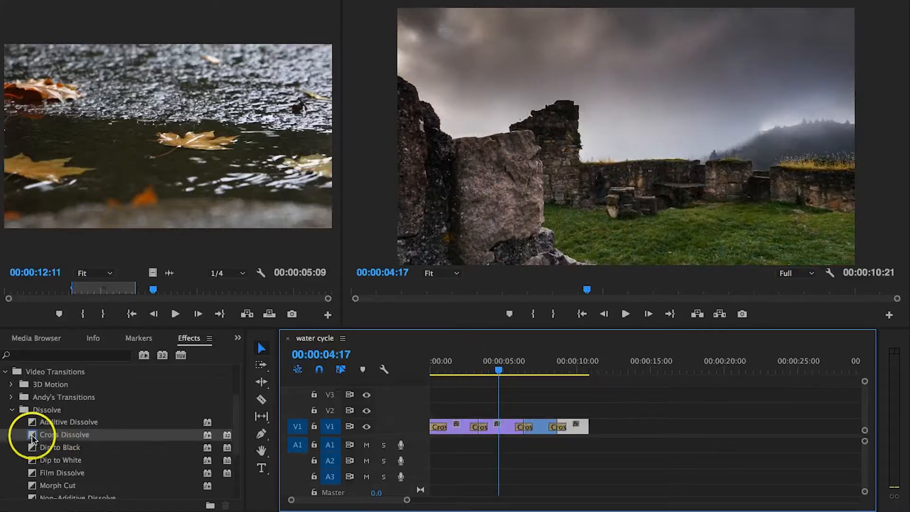
left_click_drag(558, 412, 590, 429)
left_click(562, 368)
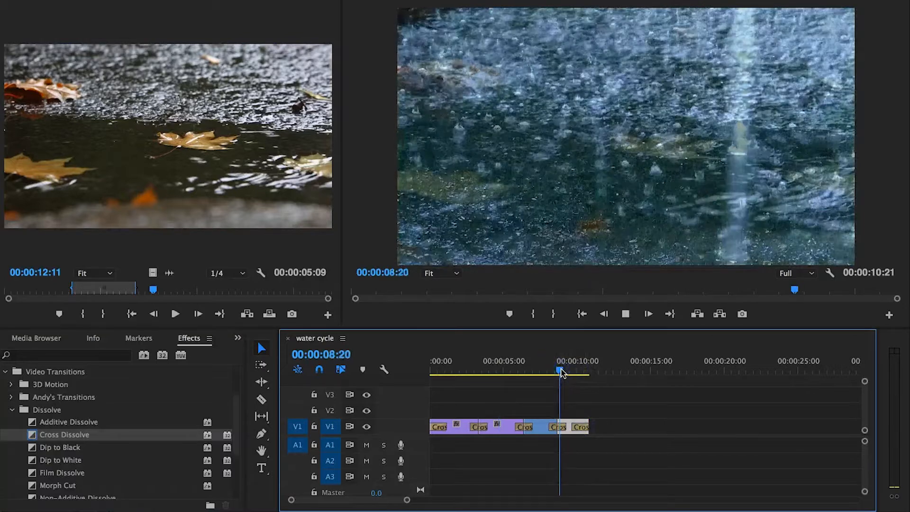
key("space")
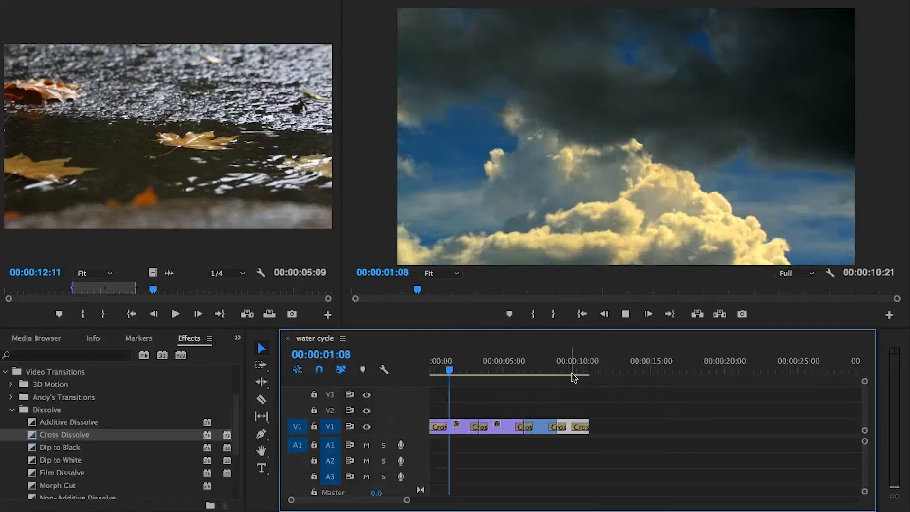
key("space")
Step: Delete the Cross Dissolve from the end of 04-Rain
left_click(580, 426)
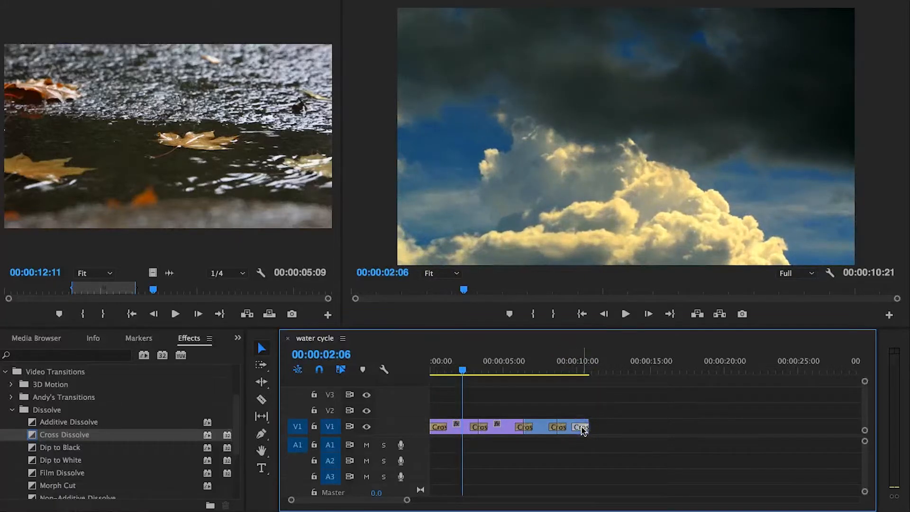
left_click(579, 427)
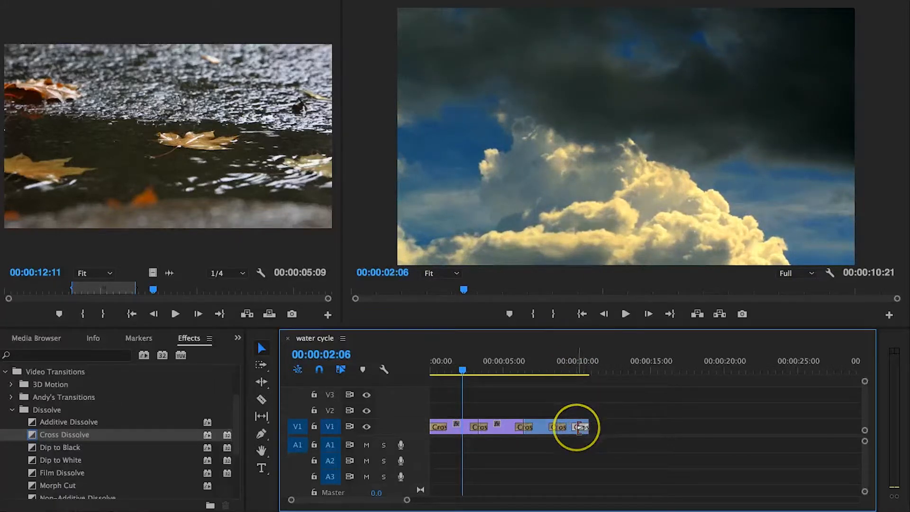
Step: Shorten the duration of the Cross Dissolve at the start of 01-Clouds
left_click(440, 428)
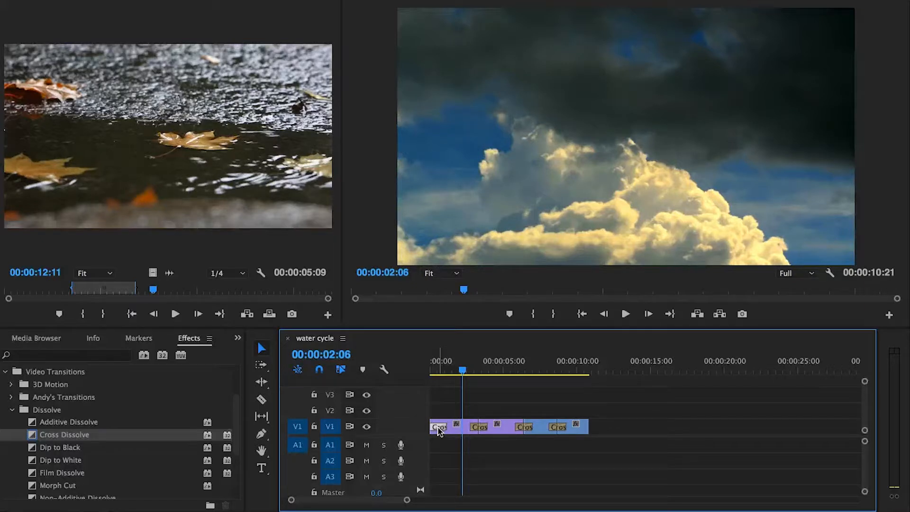
double_click(438, 430)
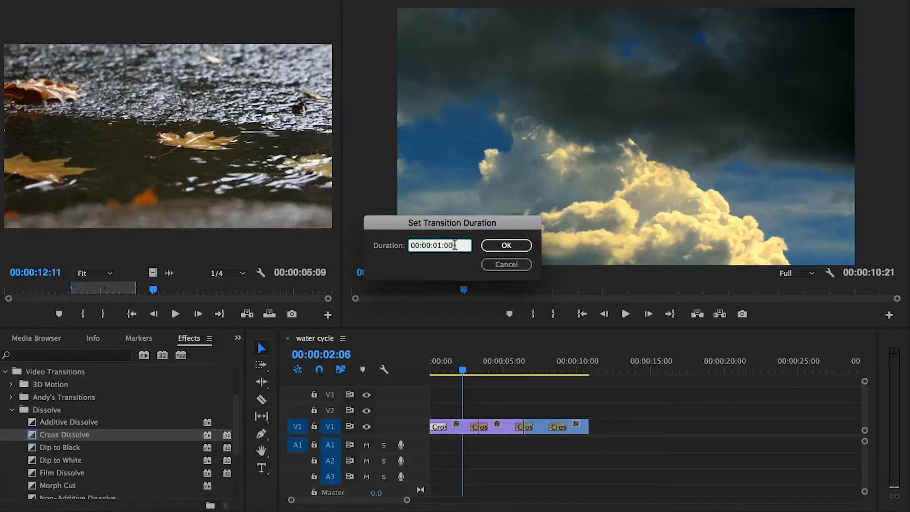
key("Return")
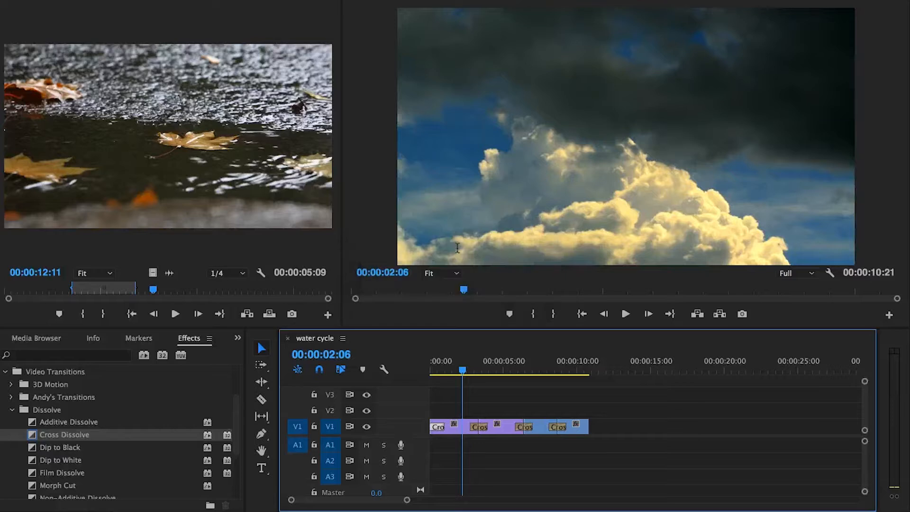
Step: Set the Cross Dissolve between 01-Clouds and 02-Castle to 25 frames and delete the Cross Dissolves at the two following cuts
double_click(480, 426)
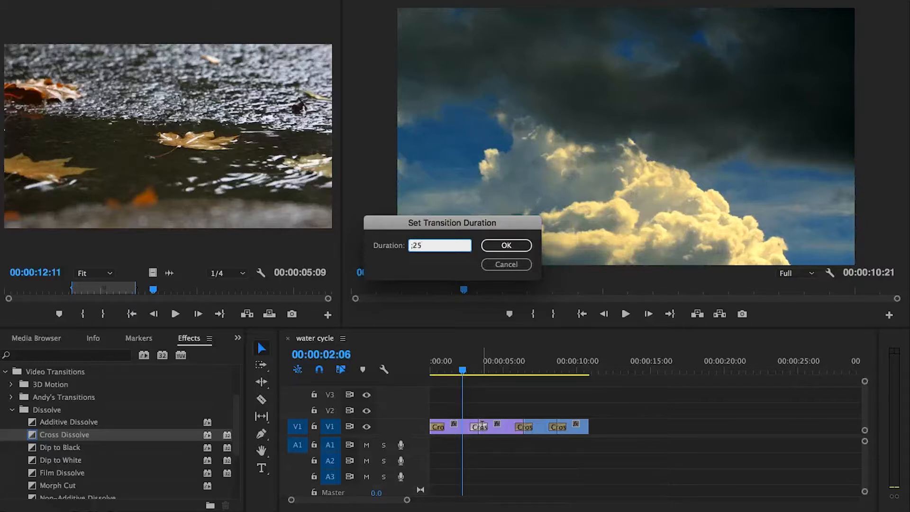
left_click(506, 245)
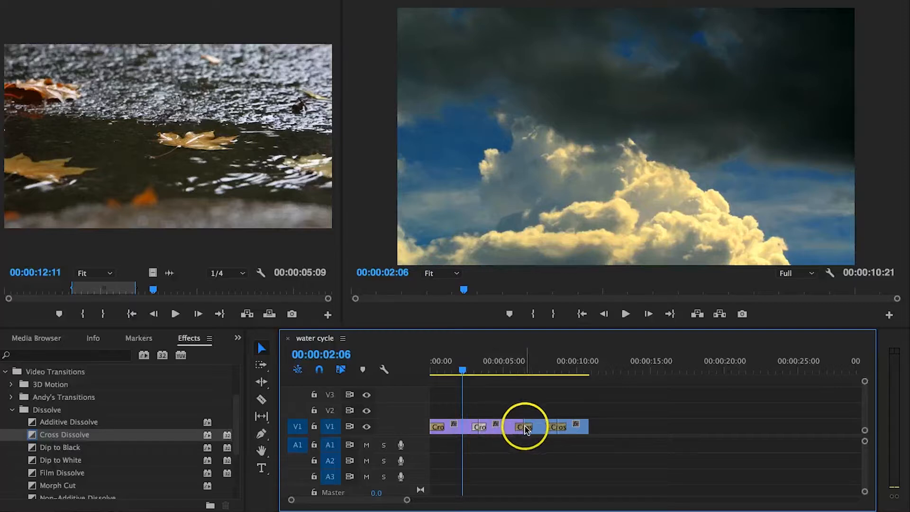
key("Delete")
left_click(555, 427)
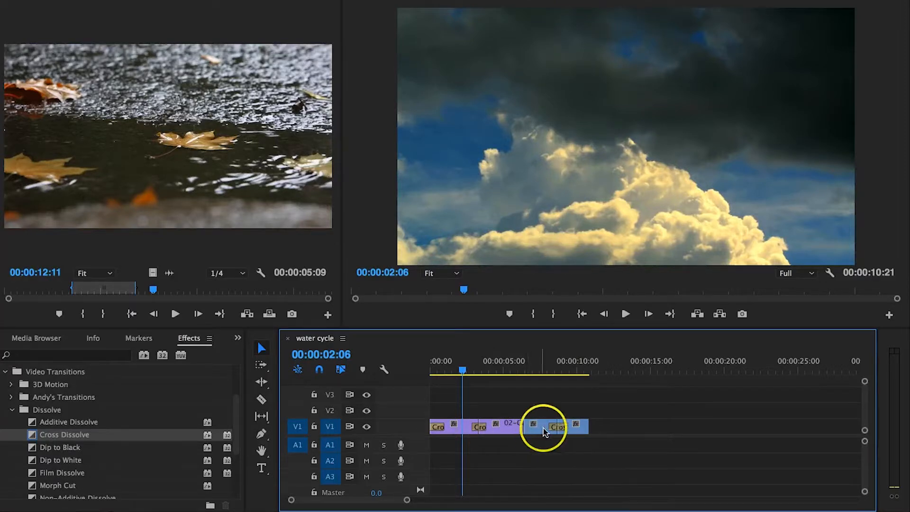
key("Delete")
Step: Reapply the Cross Dissolve with the shortened duration at the cuts before and after the third clip
left_click(480, 428)
left_click(479, 420)
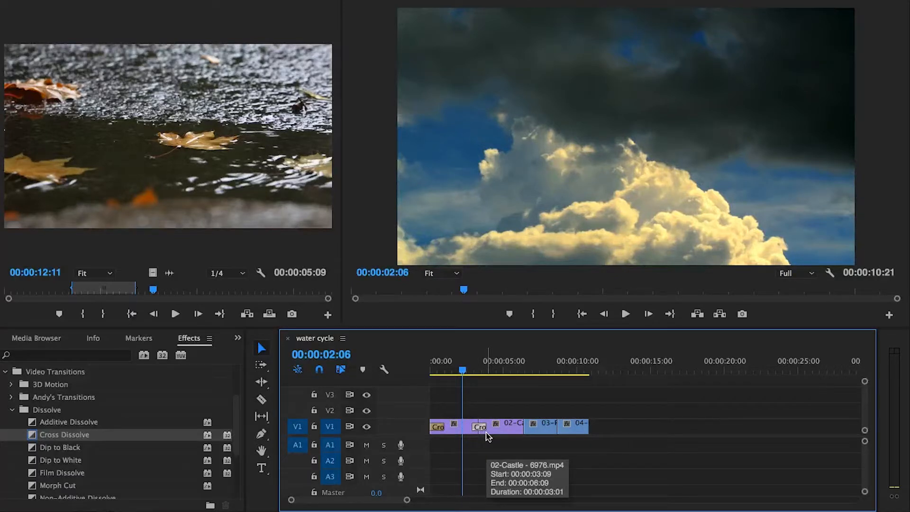
left_click(523, 429)
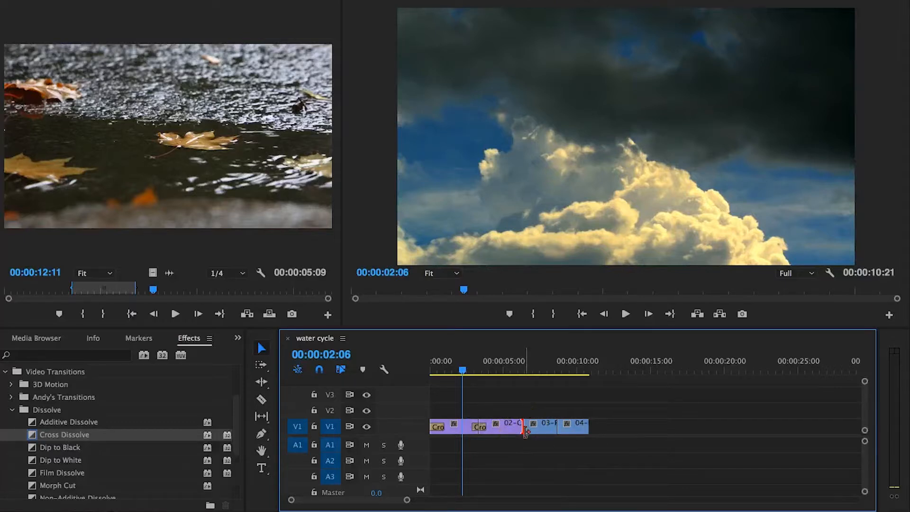
left_click(481, 429)
left_click(556, 427)
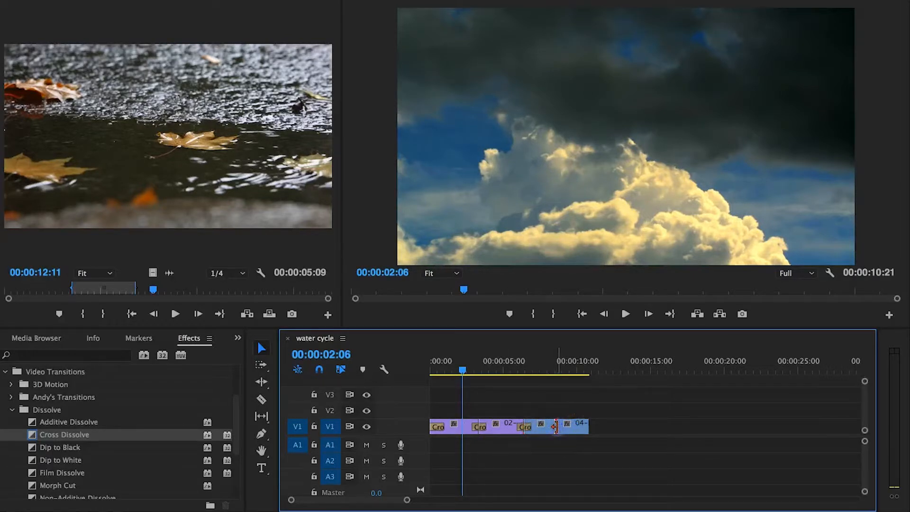
key("super+d")
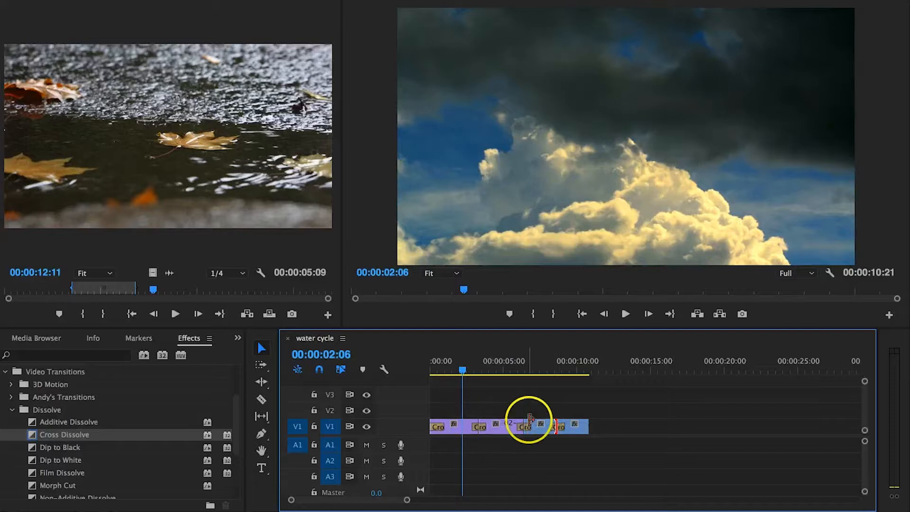
Step: Play the sequence from 00:00:00:00 to check the shortened transitions
left_click(423, 369)
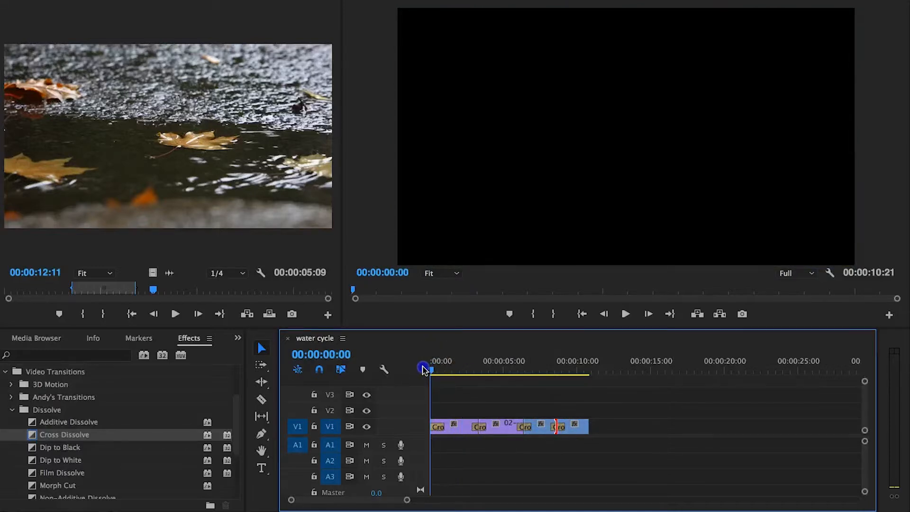
key("space")
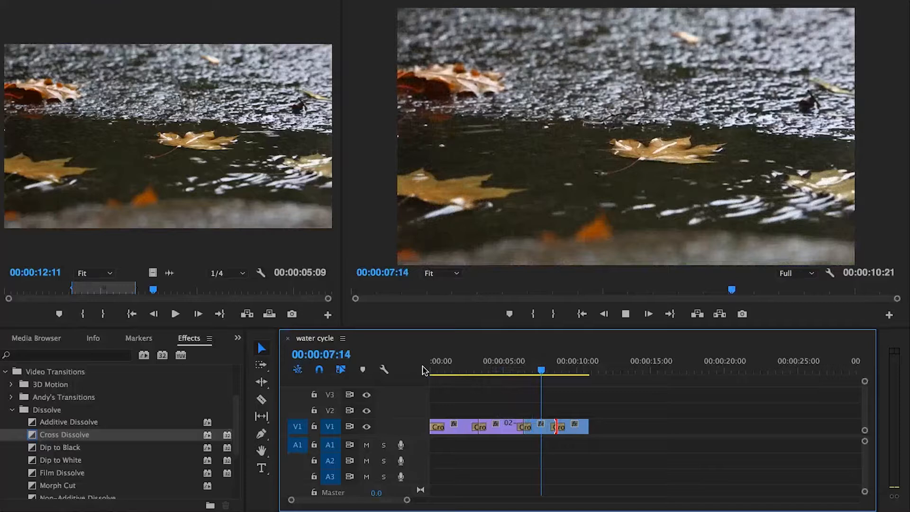
key("space")
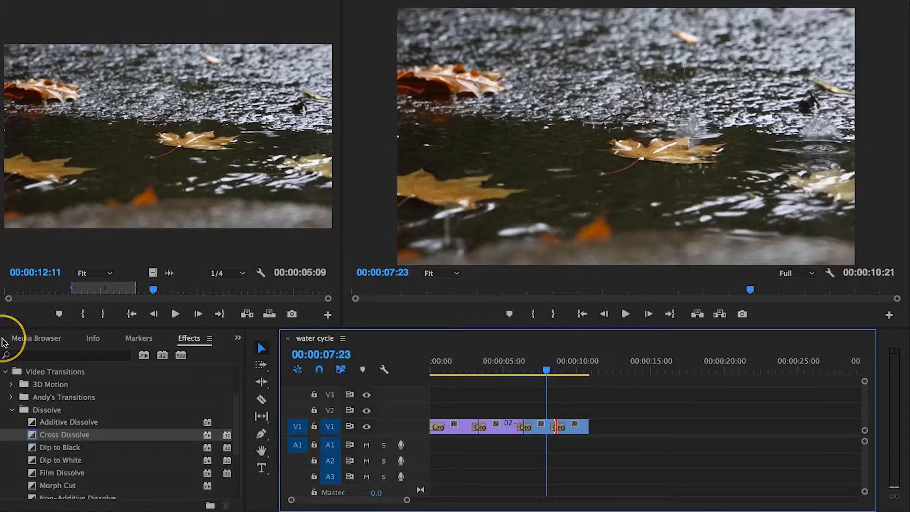
Step: Find the daemones music track among the Water Video project items and load it for source preview
left_click(20, 340)
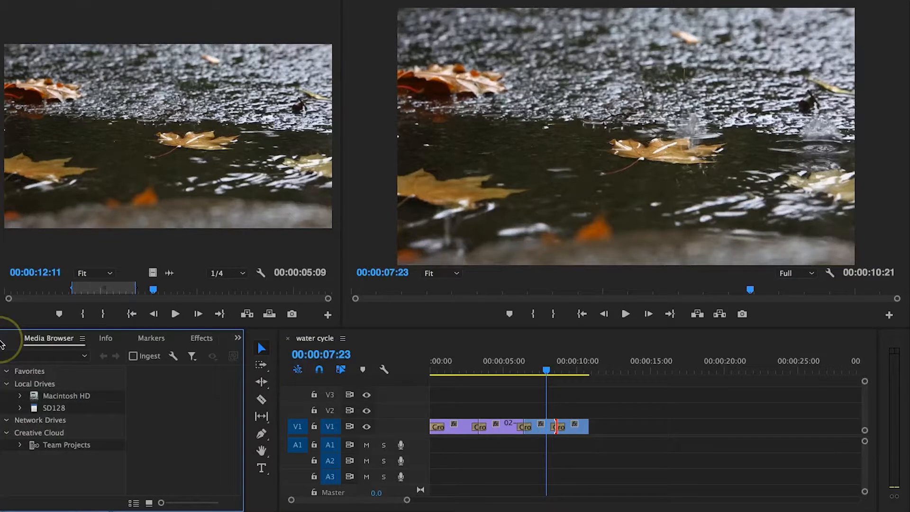
left_click(237, 338)
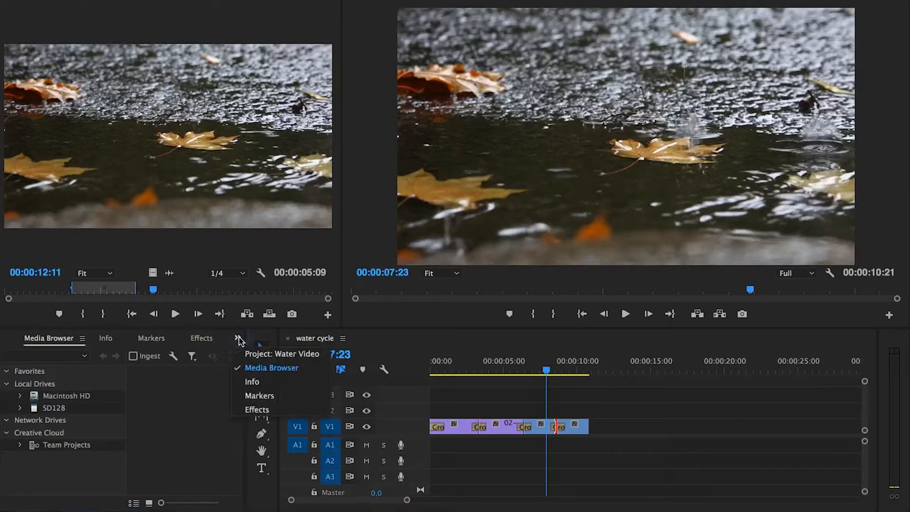
left_click(259, 356)
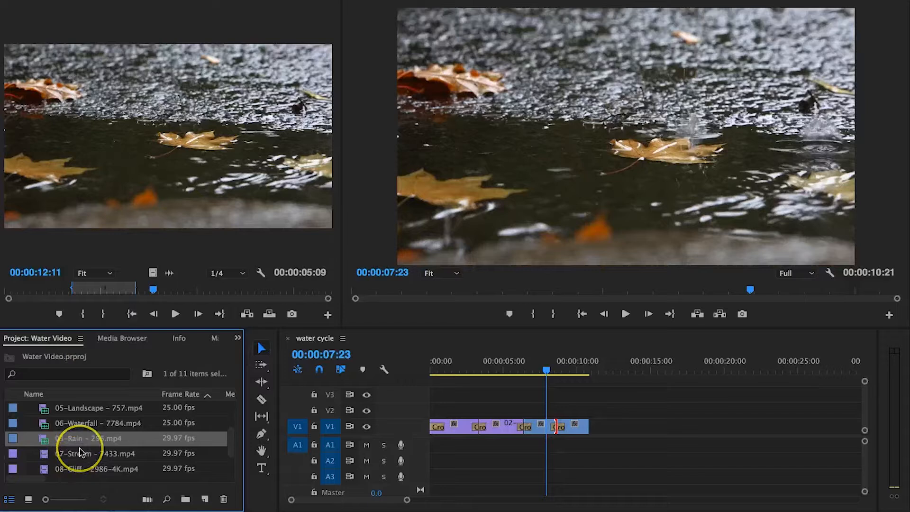
scroll(81, 453, "down", 2)
scroll(81, 452, "down", 1)
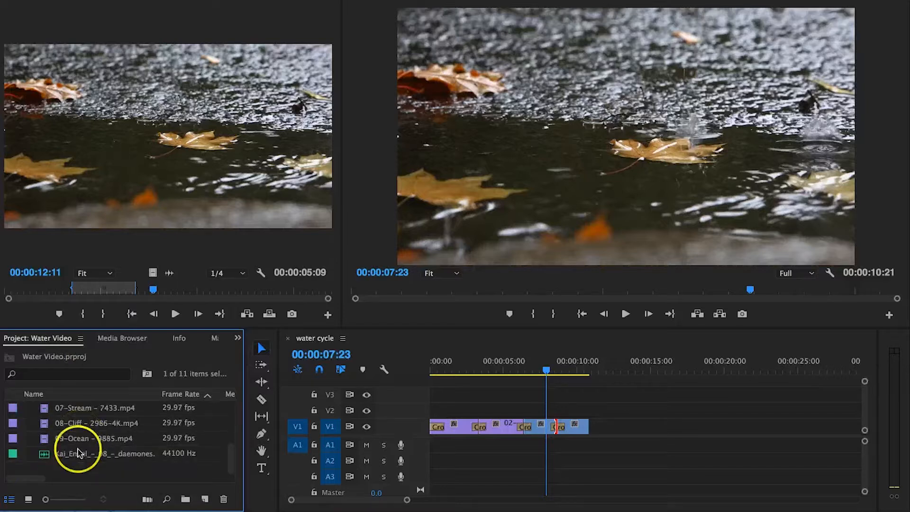
double_click(46, 456)
Step: Examine the music waveform and listen to the section starting around 00;01;21;19
left_click_drag(132, 157, 154, 84)
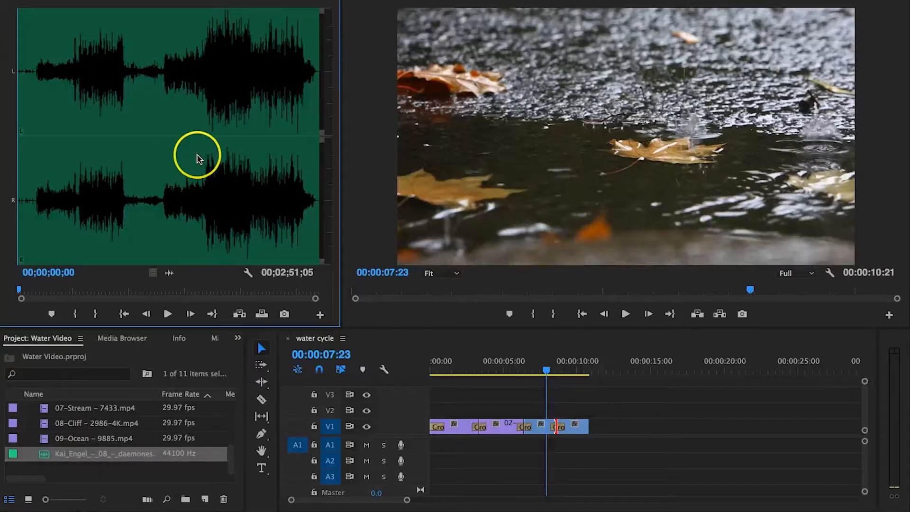
mouse_move(196, 150)
left_mouse_down()
mouse_move(204, 59)
mouse_move(180, 83)
mouse_move(222, 92)
mouse_move(156, 106)
mouse_move(29, 225)
left_mouse_up()
left_click(30, 211)
left_click_drag(41, 291, 75, 292)
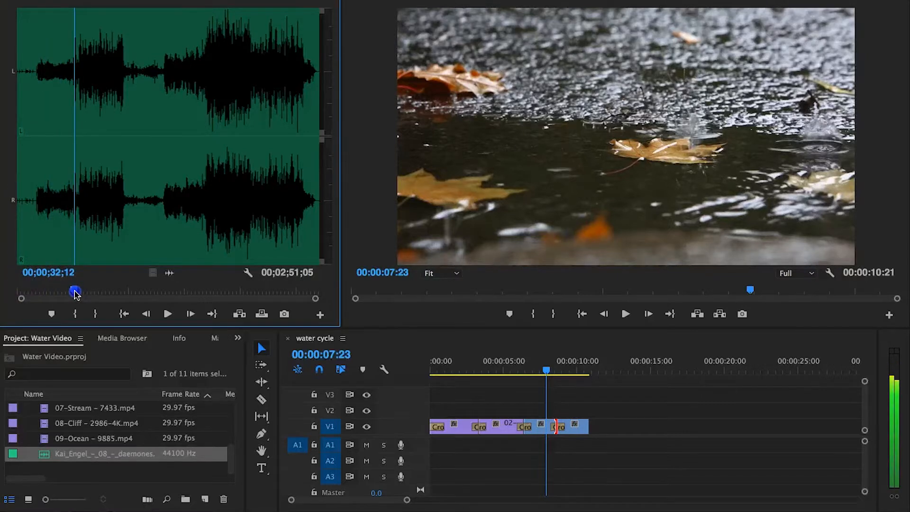
left_click(161, 210)
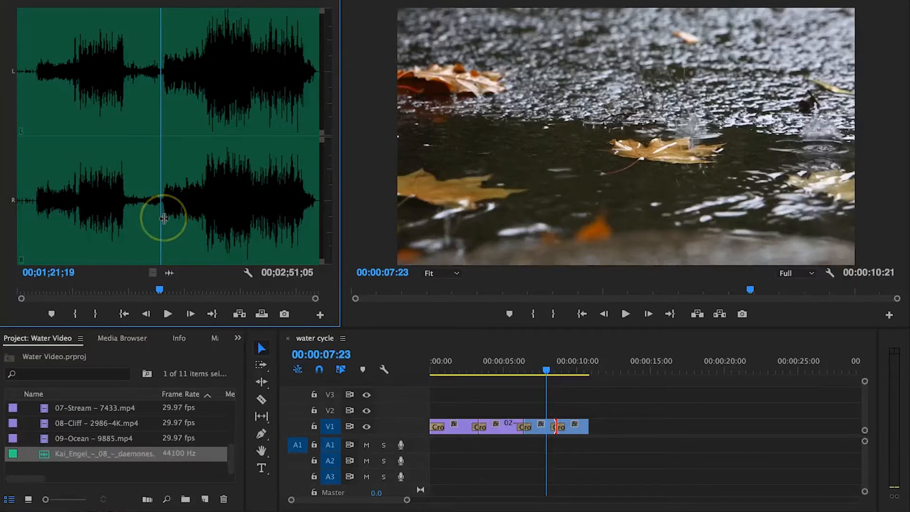
key("space")
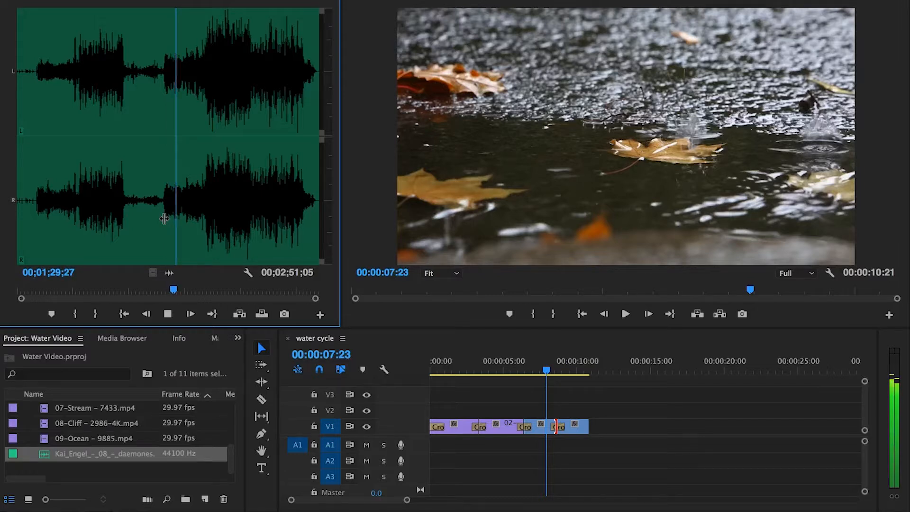
left_click(169, 204)
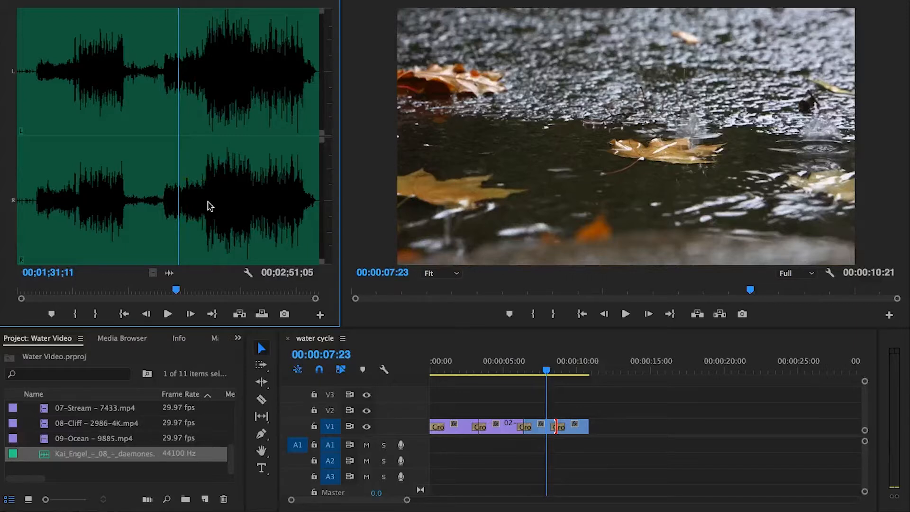
Step: Mark the music track's In point at 00;01;20;28 and its Out point at 00;01;36;26
left_click(160, 213)
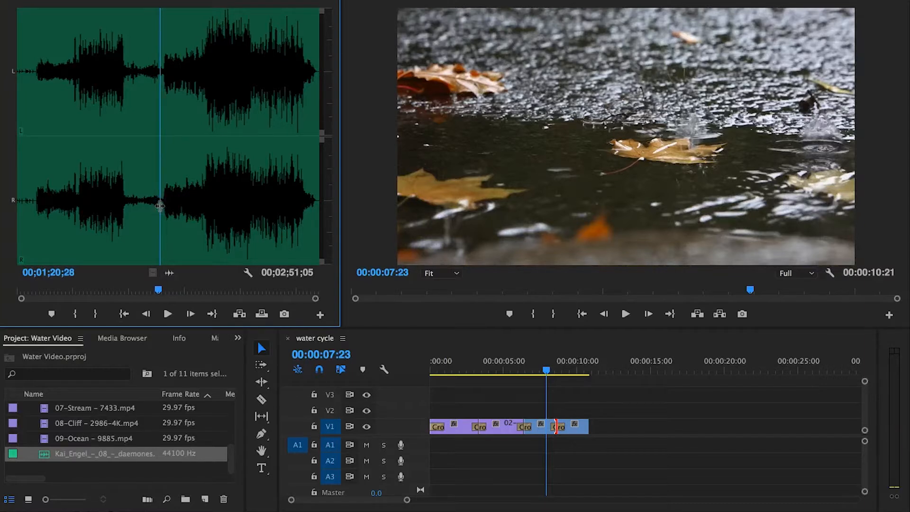
left_click(76, 314)
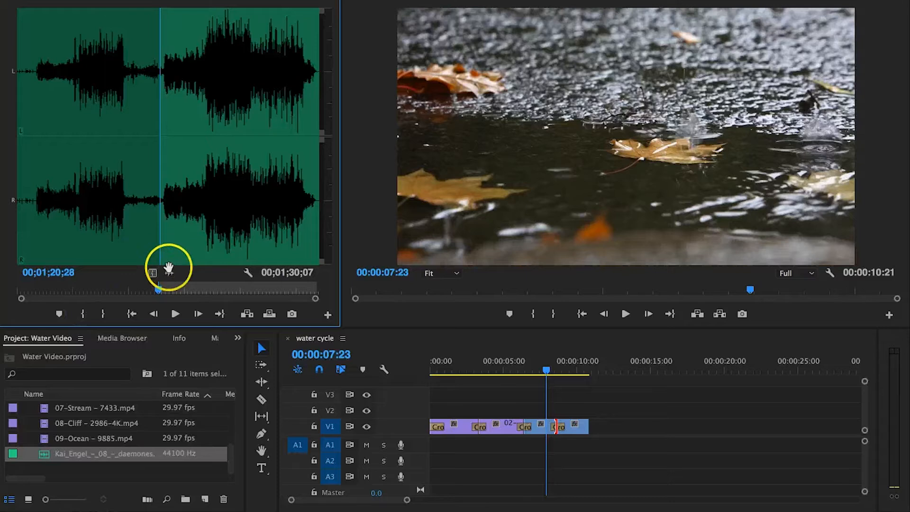
key("space")
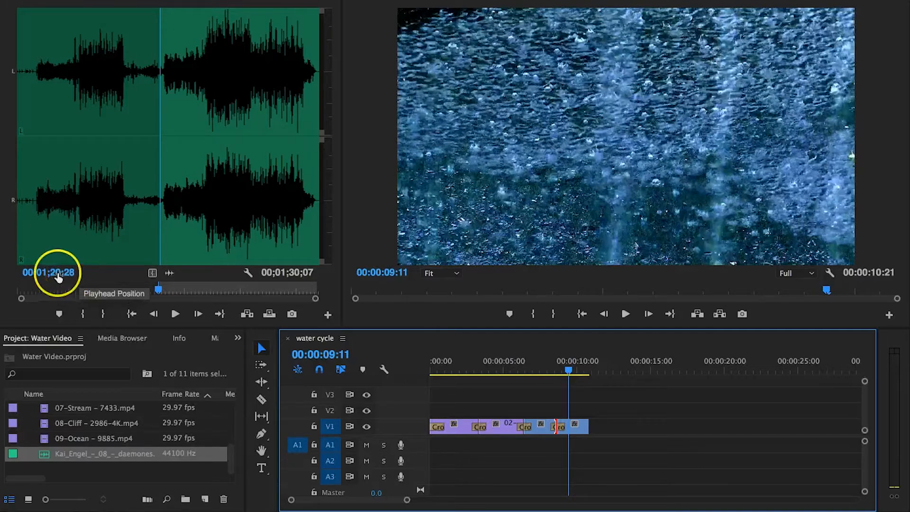
left_click(161, 290)
left_click_drag(161, 290, 188, 293)
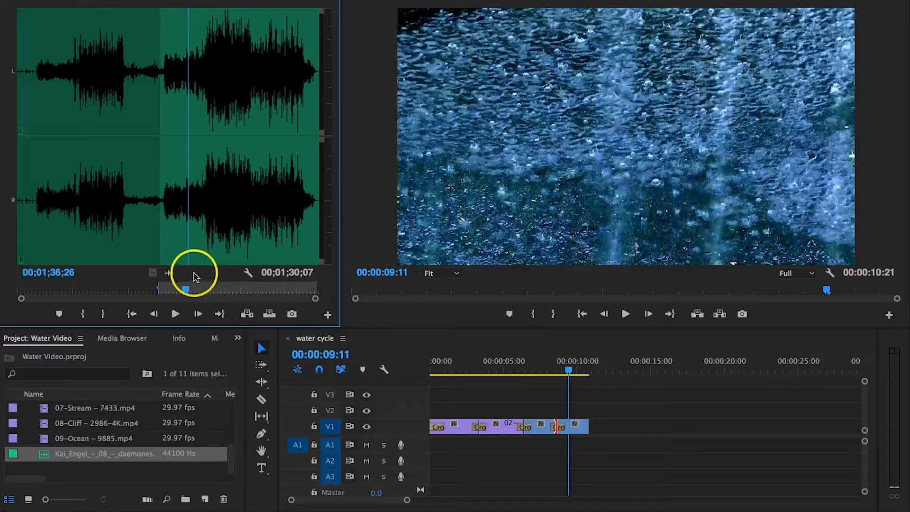
left_click(104, 314)
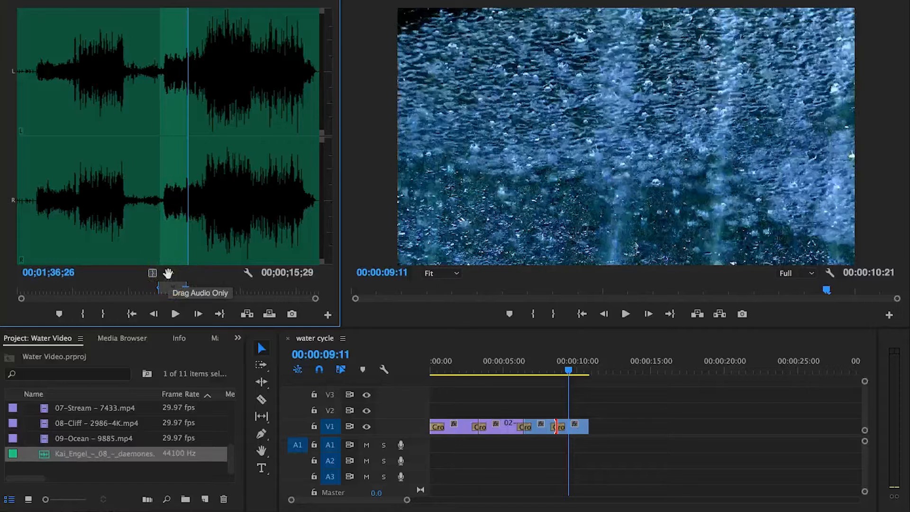
Step: Place the marked music section at the start of track A1 and trim its end to the end of the video
left_click_drag(168, 273, 168, 274)
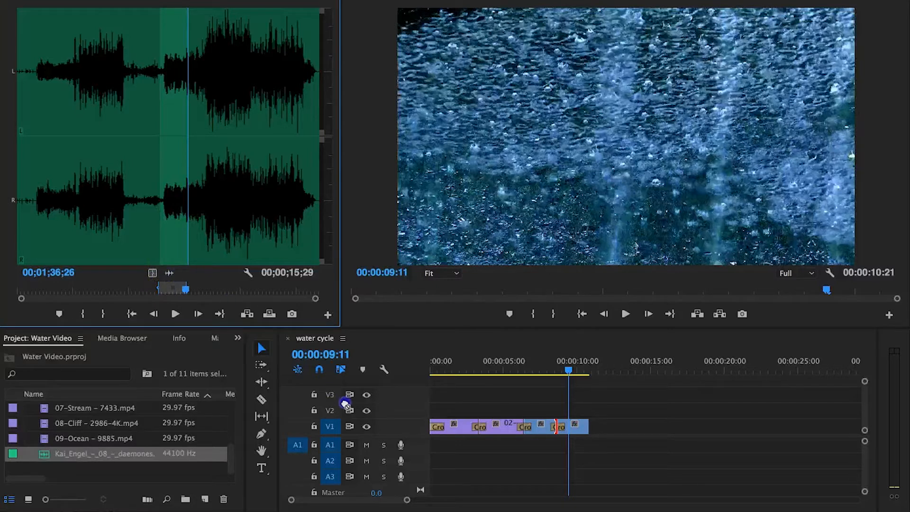
left_click_drag(345, 404, 337, 446)
mouse_move(436, 448)
left_mouse_down()
mouse_move(469, 446)
mouse_move(459, 413)
mouse_move(463, 447)
left_mouse_up()
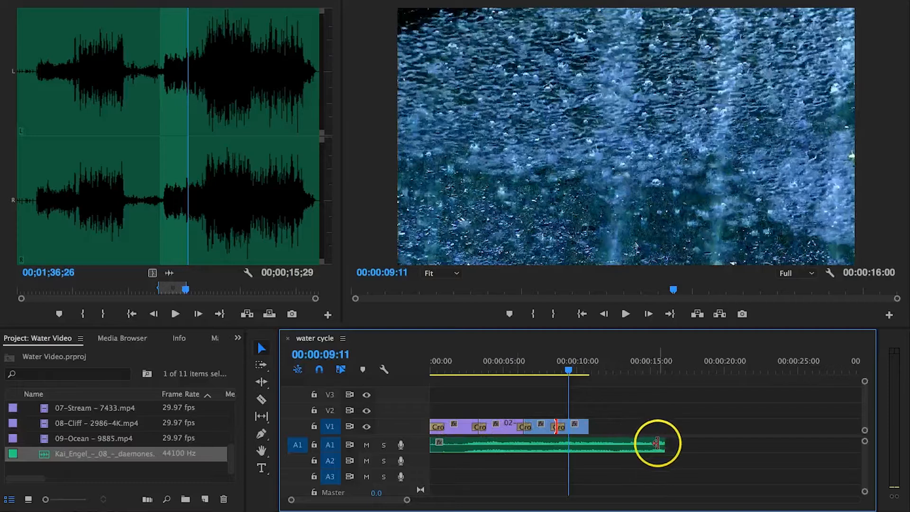
left_click_drag(663, 444, 586, 444)
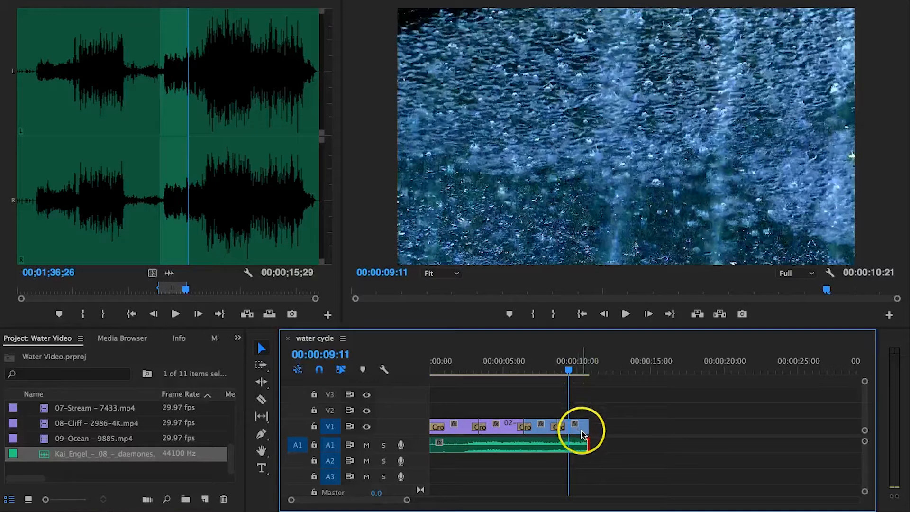
Step: Play the sequence from the beginning to check the video with its music
left_click(430, 372)
key("space")
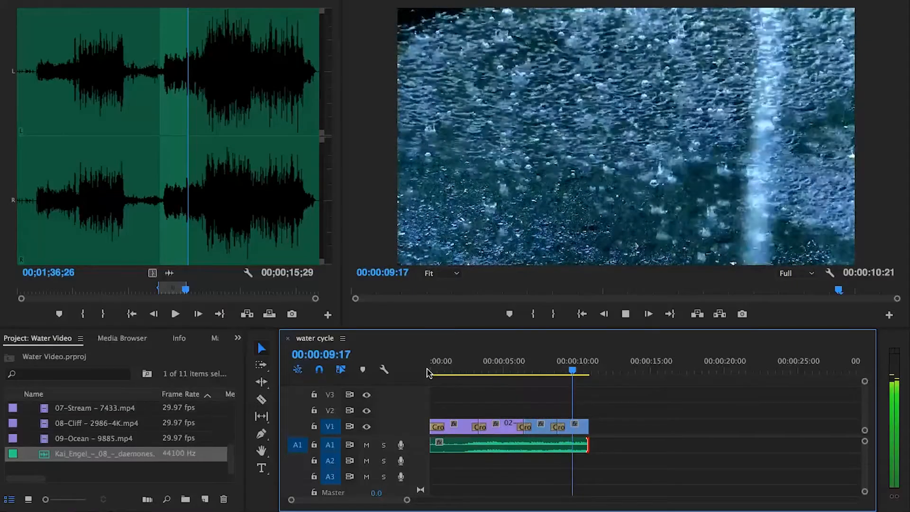
key("space")
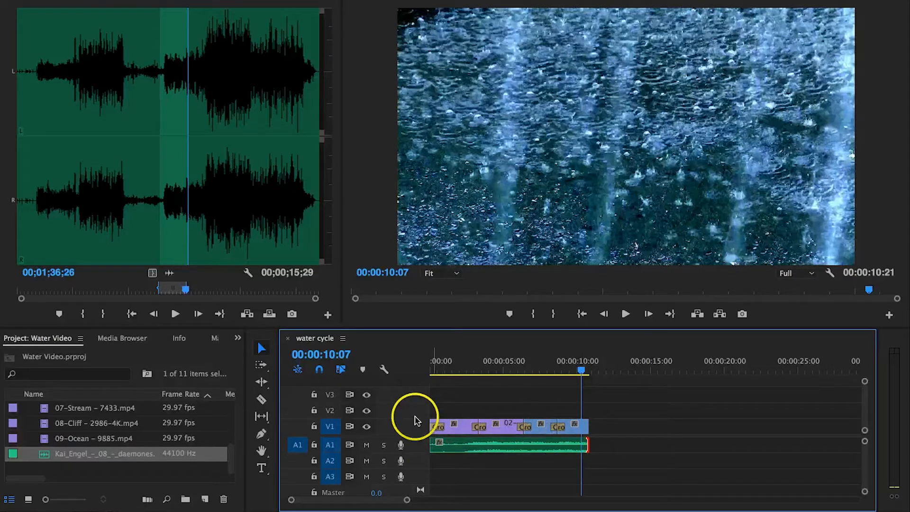
Step: Apply the Constant Power audio transition to the start and the end of the music clip on track A1
left_click(237, 337)
left_click(256, 410)
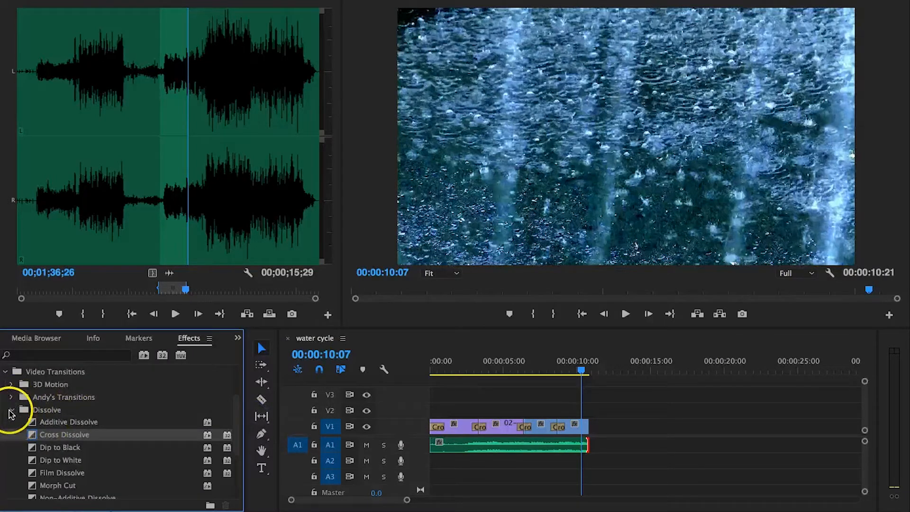
left_click(12, 410)
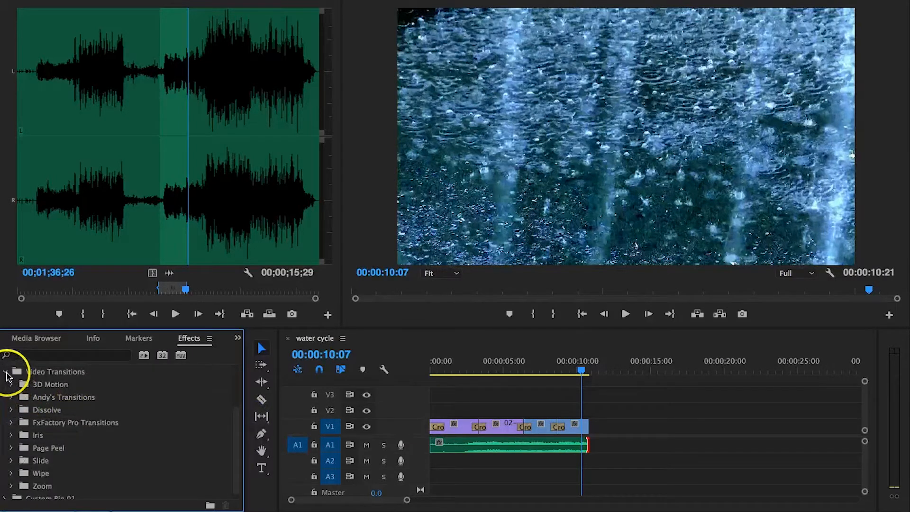
left_click(6, 371)
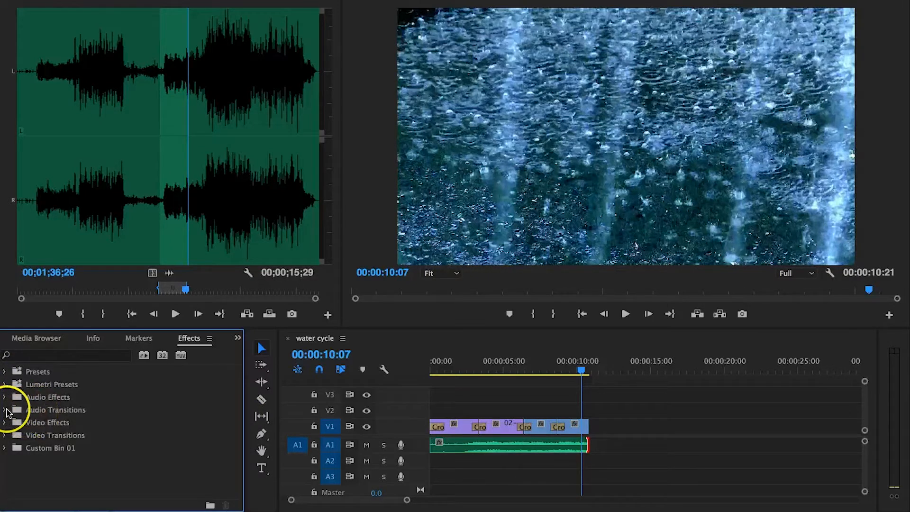
left_click(5, 410)
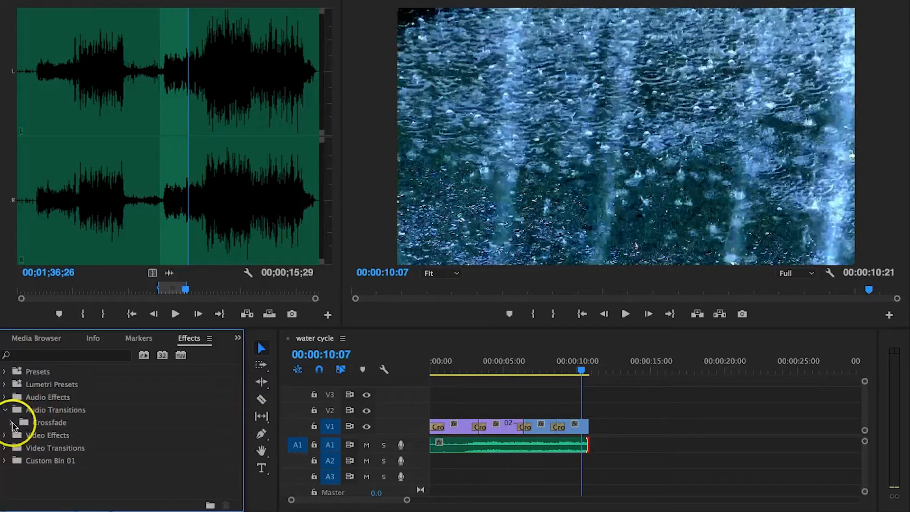
left_click(12, 422)
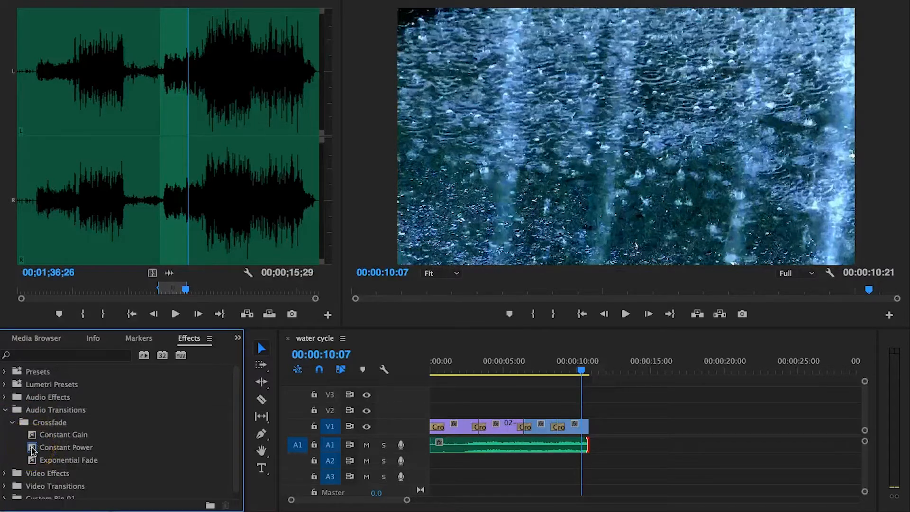
left_click_drag(32, 449, 37, 448)
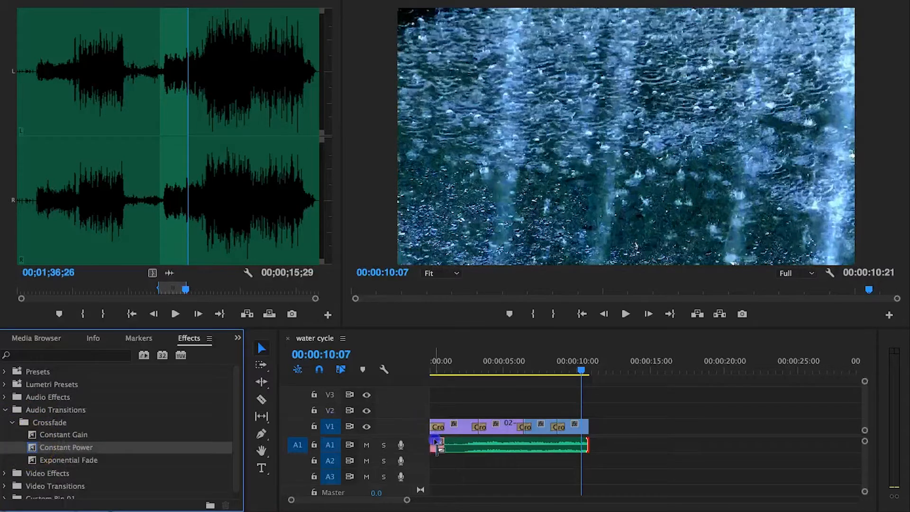
left_click_drag(436, 446, 436, 446)
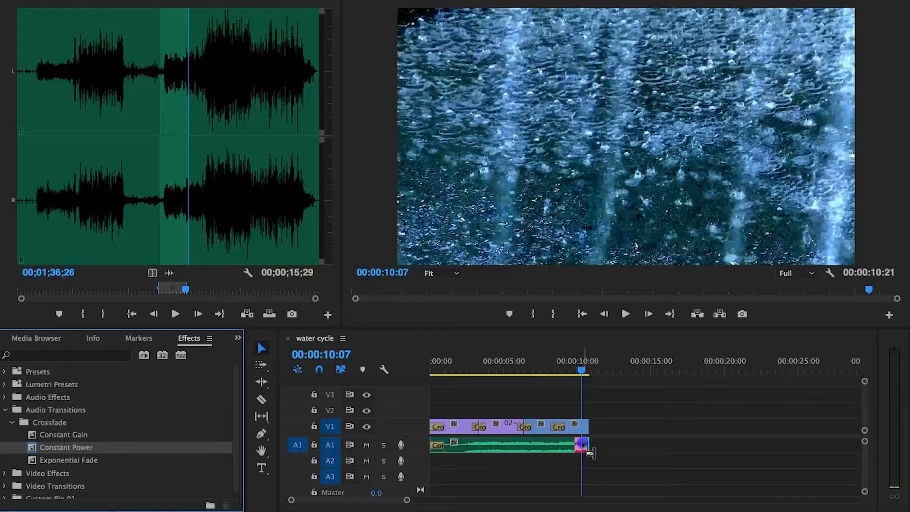
Step: Play the sequence from the beginning to check the music's fade-in and fade-out, and save the project
left_click(424, 368)
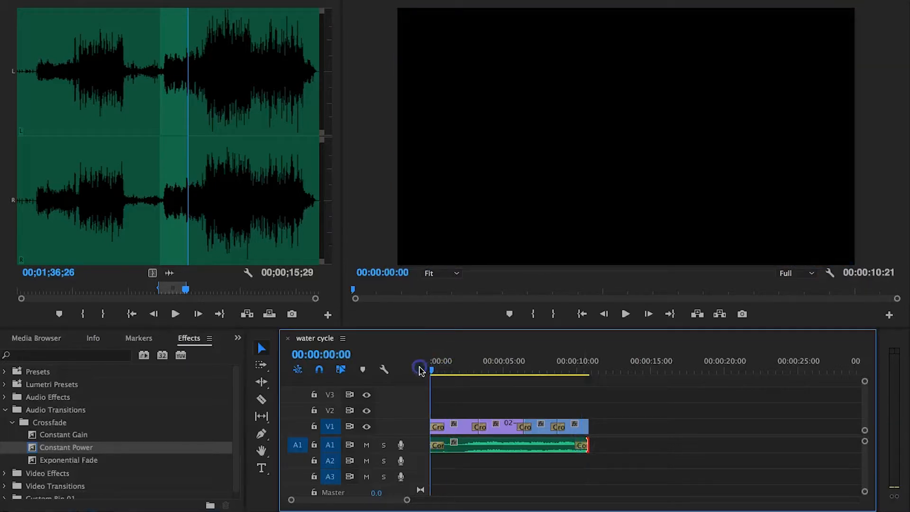
key("space")
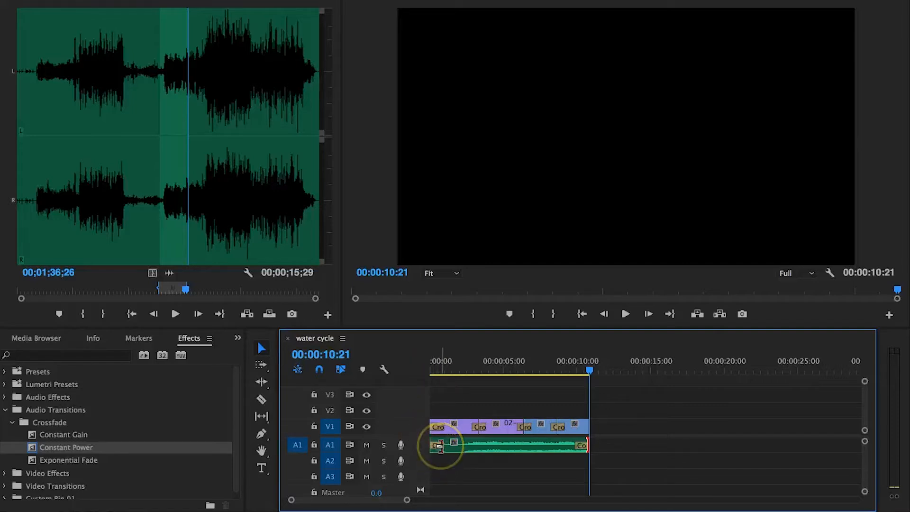
left_click_drag(438, 446, 452, 444)
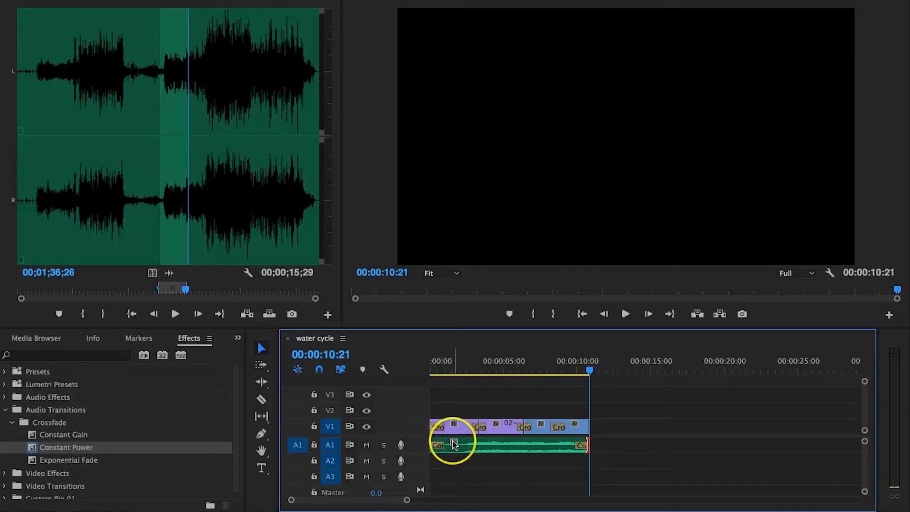
key("ctrl+s")
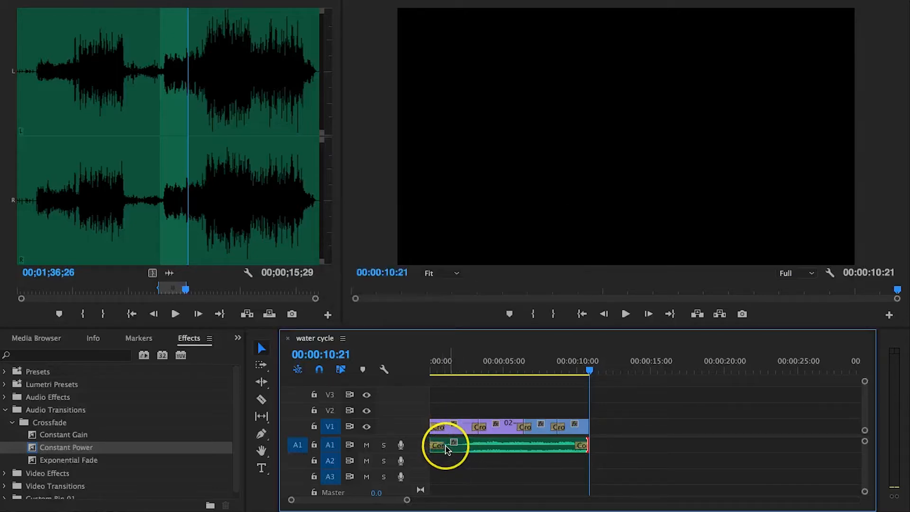
double_click(436, 444)
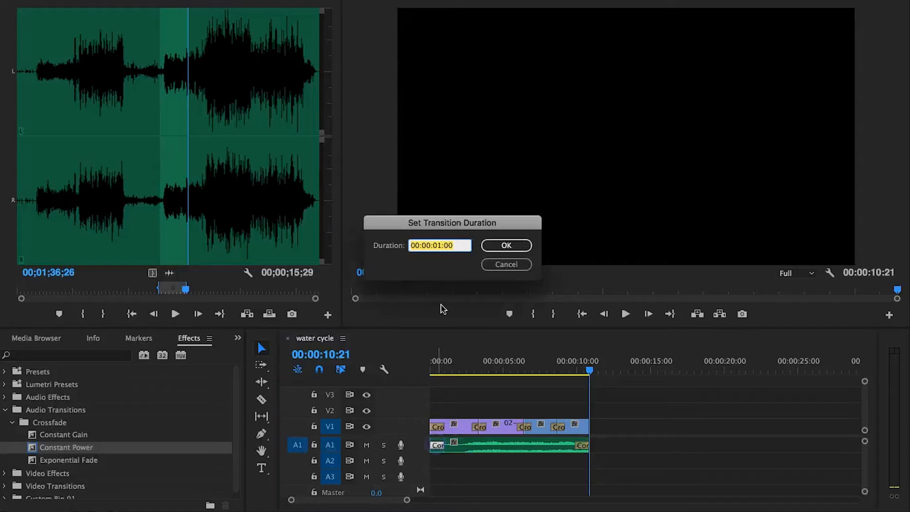
left_click(447, 246)
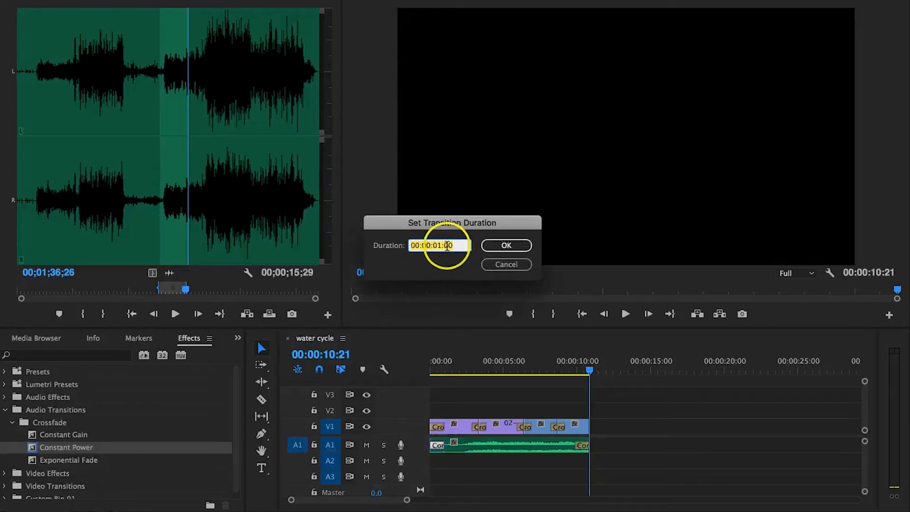
left_click(506, 265)
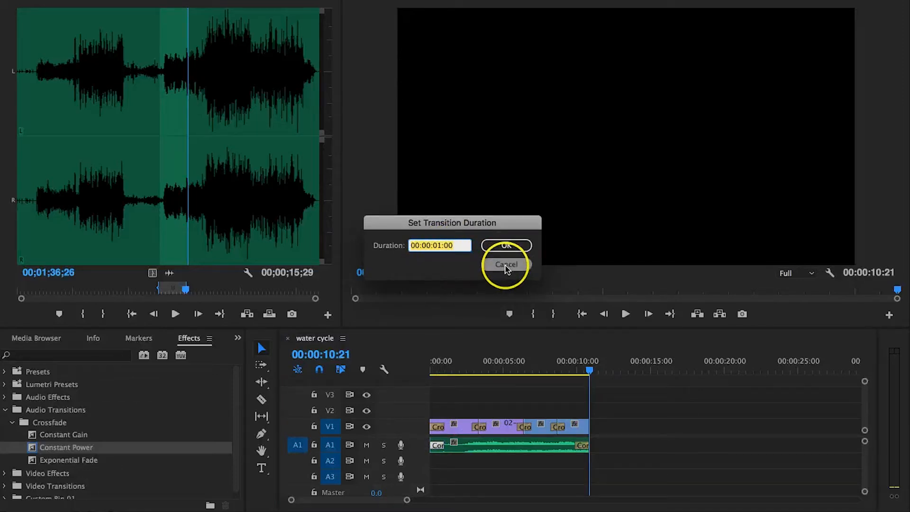
Step: Lengthen the Constant Power fade at the start of the music clip to a duration of 00:00:02:00
left_click_drag(413, 497, 369, 497)
left_click(508, 474)
scroll(511, 476, "up", 10)
left_click_drag(510, 444, 509, 445)
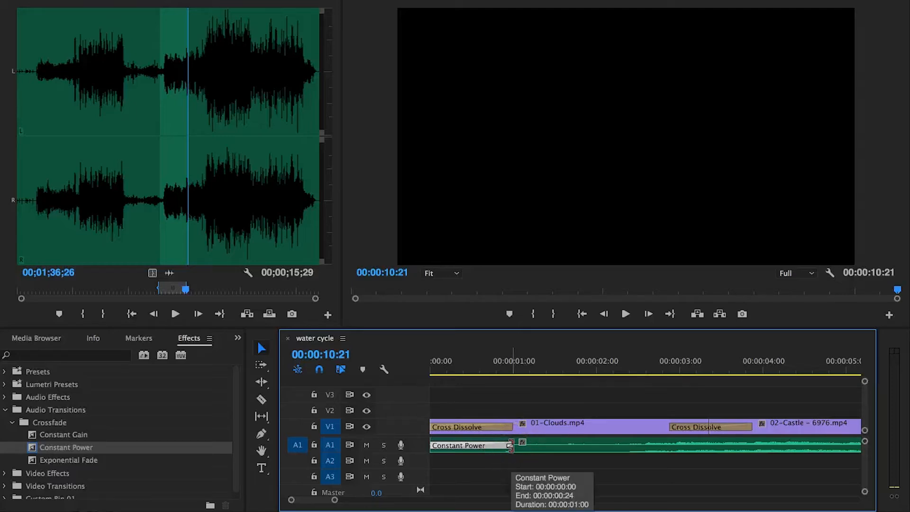
left_click_drag(510, 446, 598, 445)
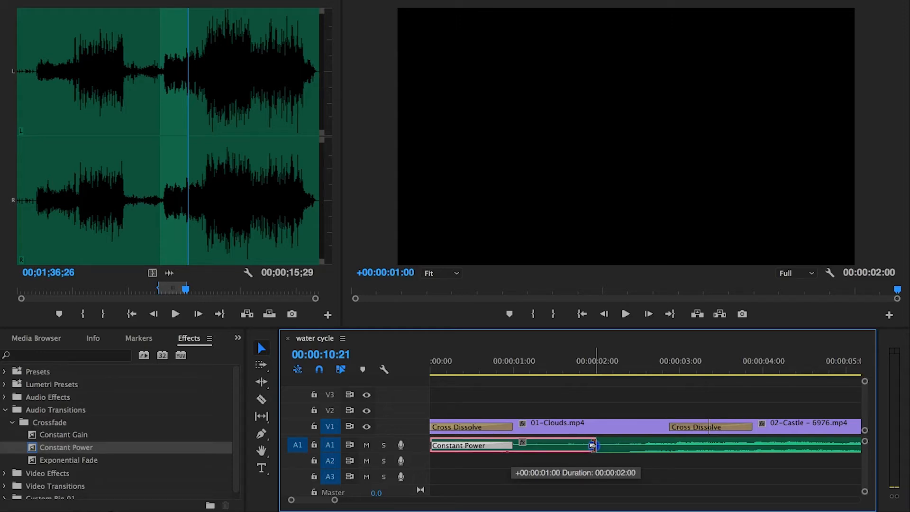
left_click_drag(593, 445, 591, 444)
Step: Play the opening seconds of the sequence to check the music's fade-in
left_click_drag(444, 373, 423, 371)
key("space")
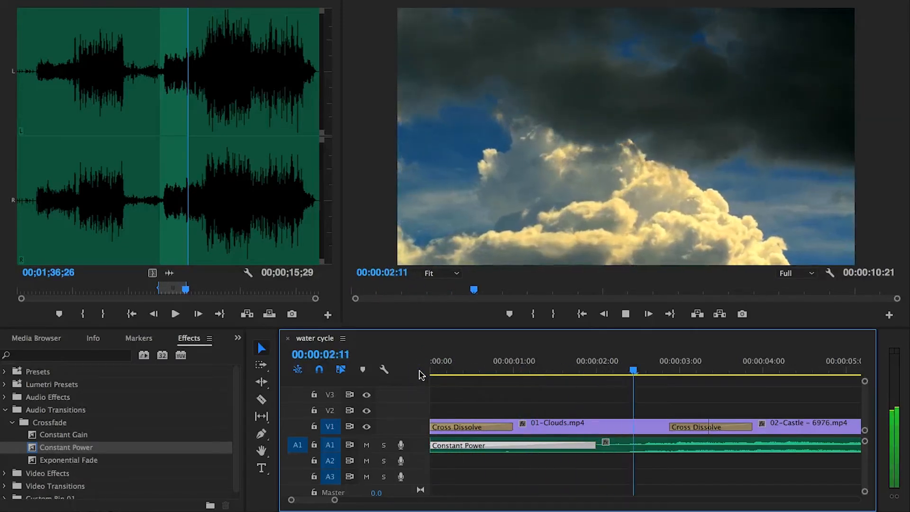
key("space")
left_click(503, 414)
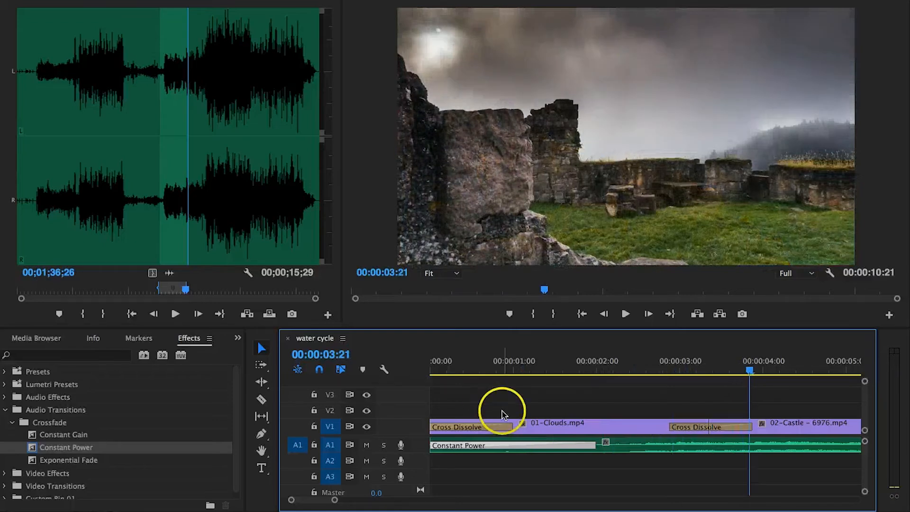
Step: Shorten the Constant Power fade at the end of the music to about a quarter second and place the playhead ahead of it
scroll(538, 460, "down", 10)
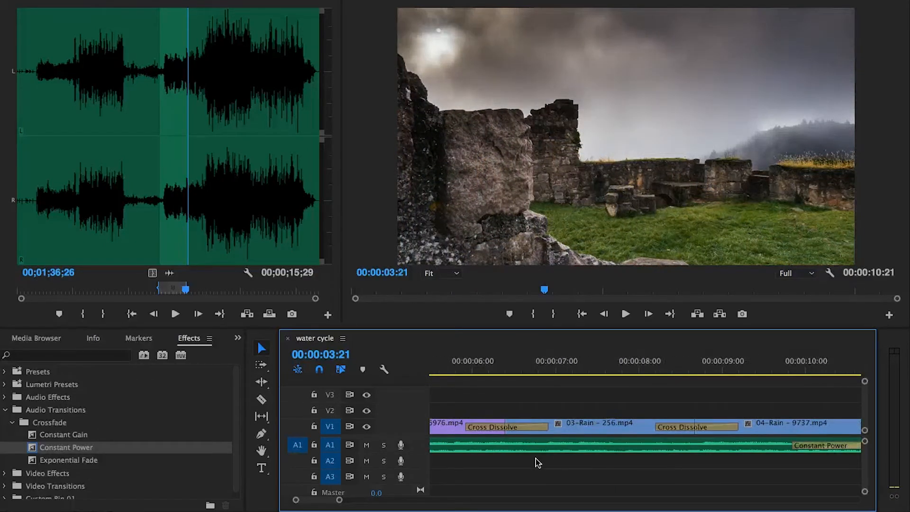
scroll(538, 461, "down", 4)
left_click_drag(624, 372, 662, 371)
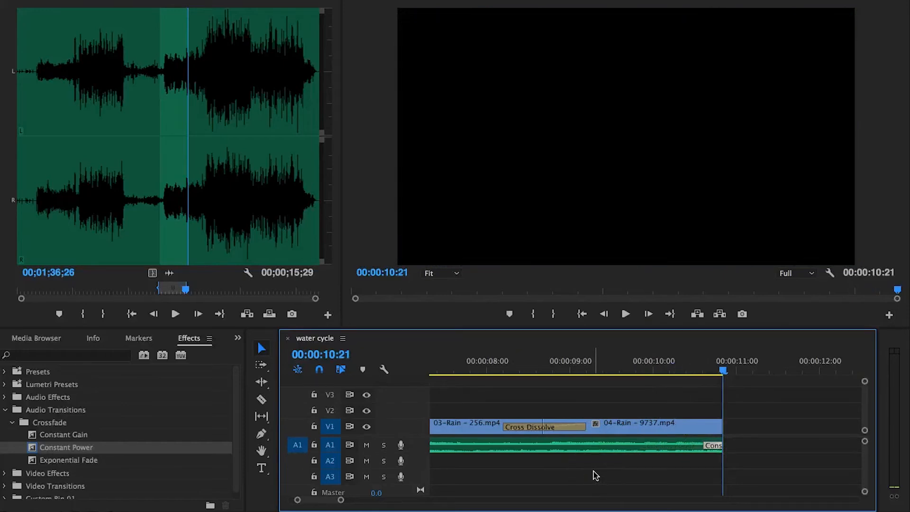
scroll(595, 475, "up", 1)
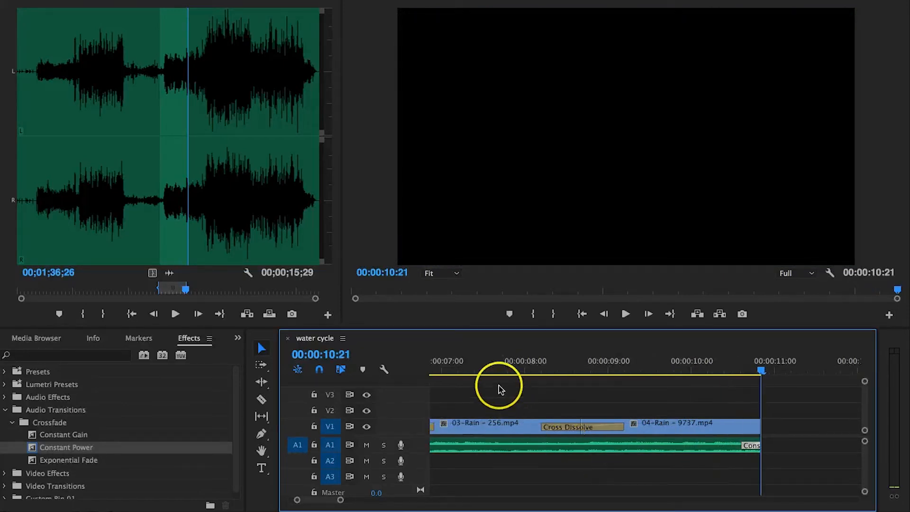
left_click(495, 369)
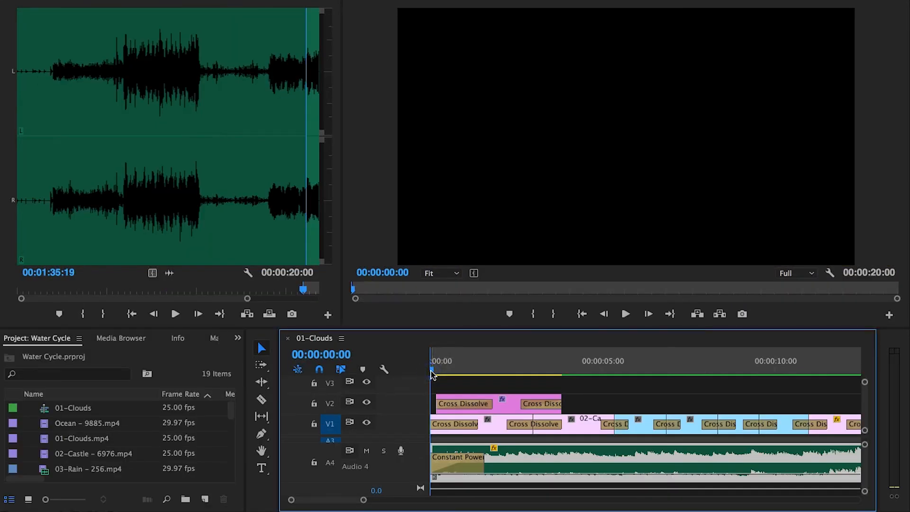
Step: Play the 01-Clouds sequence of the Water Cycle project from the beginning to its end
key("space")
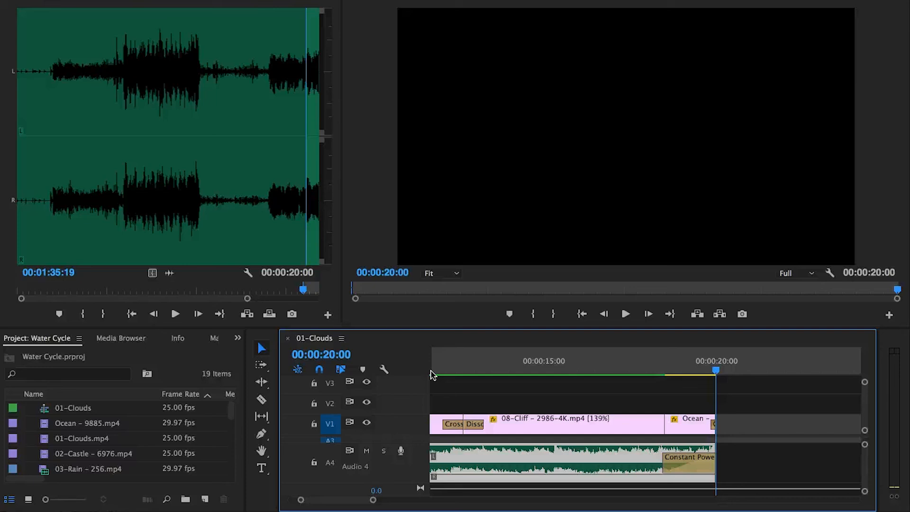
left_click(501, 397)
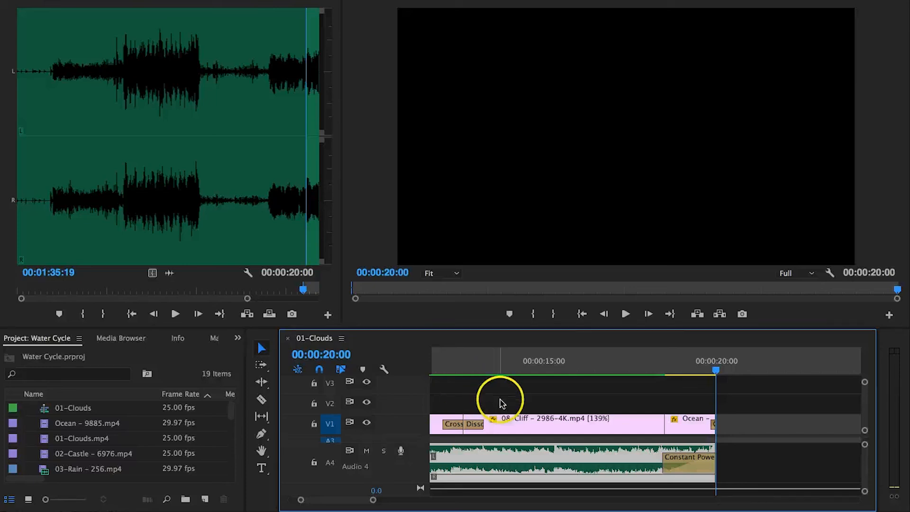